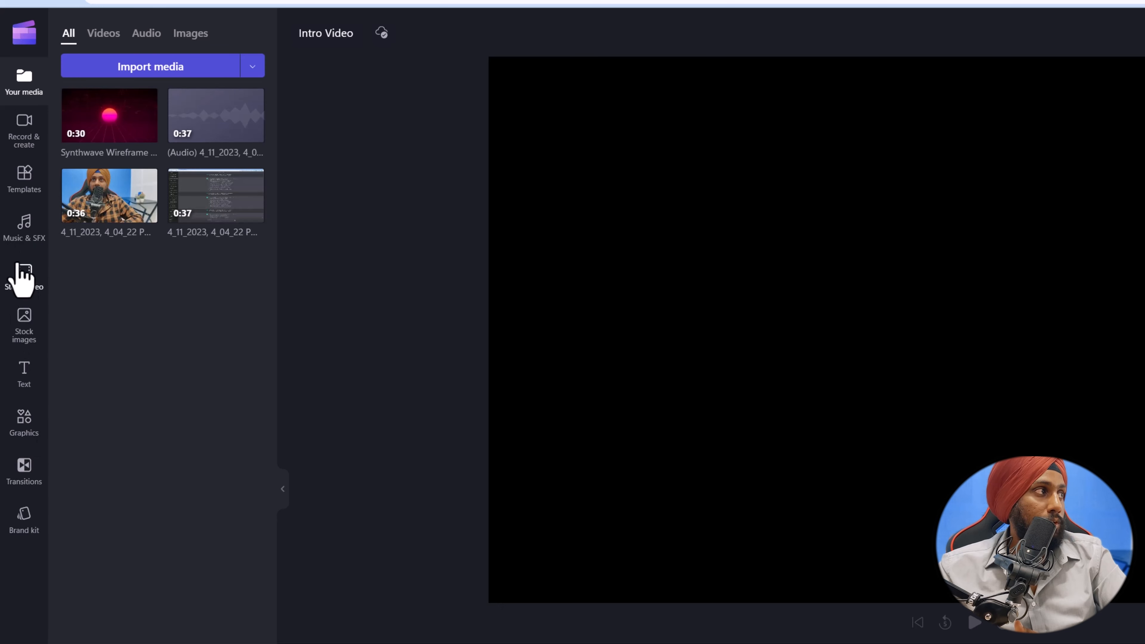
Add the Lo-fi music track "Rainy days" from the audio library to the timeline and close its details.
{"action": "left_click", "coordinate": [24, 234]}
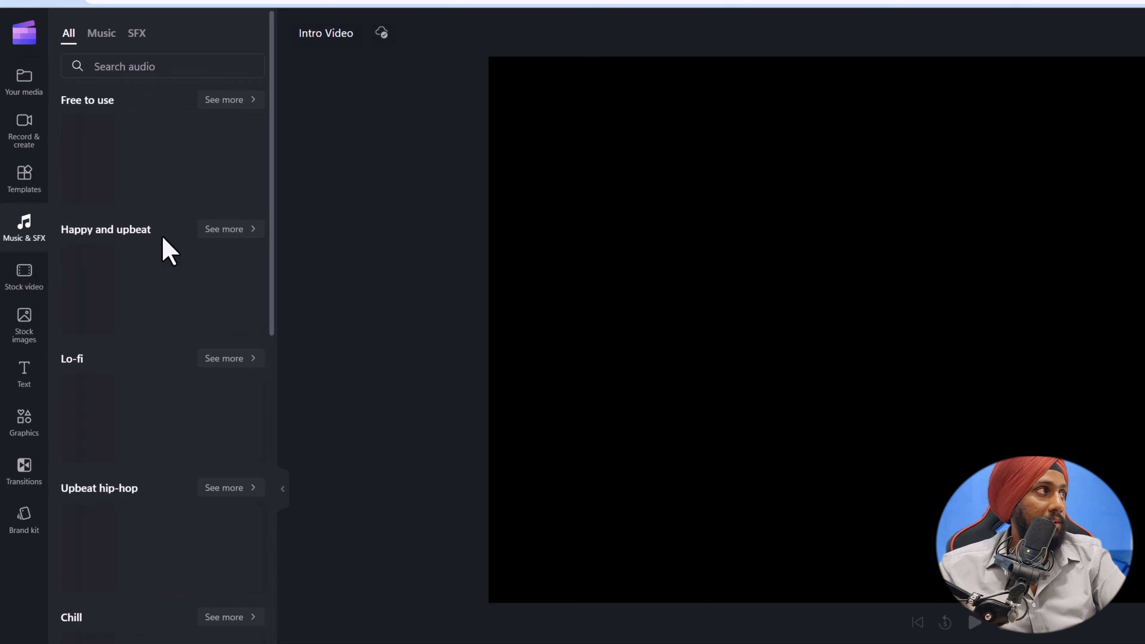
{"action": "scroll", "coordinate": [131, 325], "scroll_direction": "down", "scroll_amount": 3}
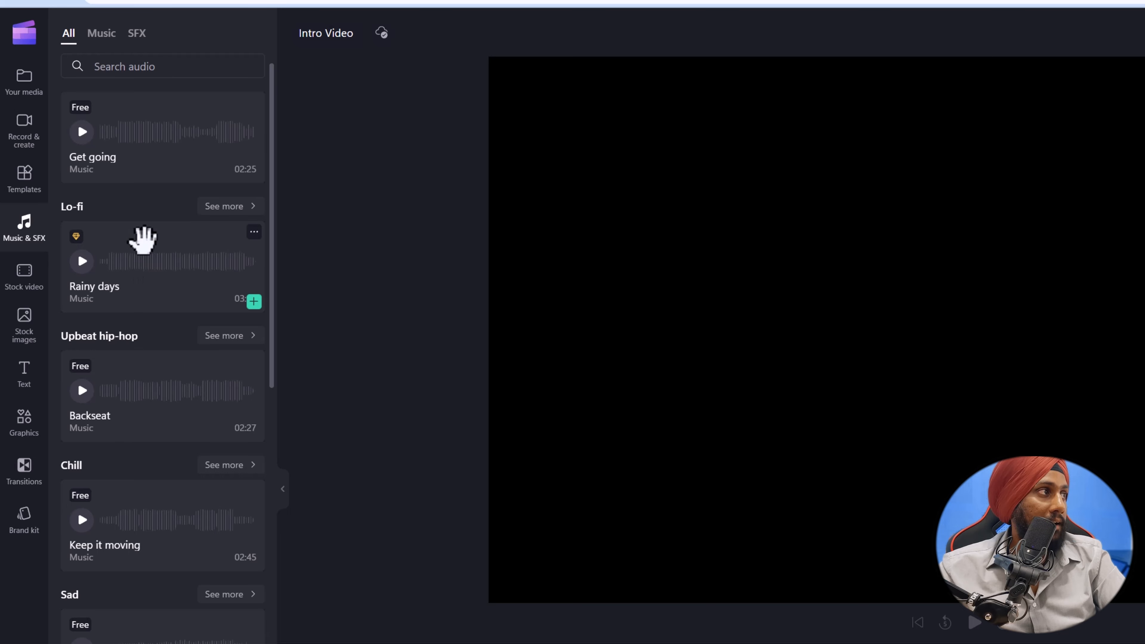
{"action": "left_click", "coordinate": [142, 239]}
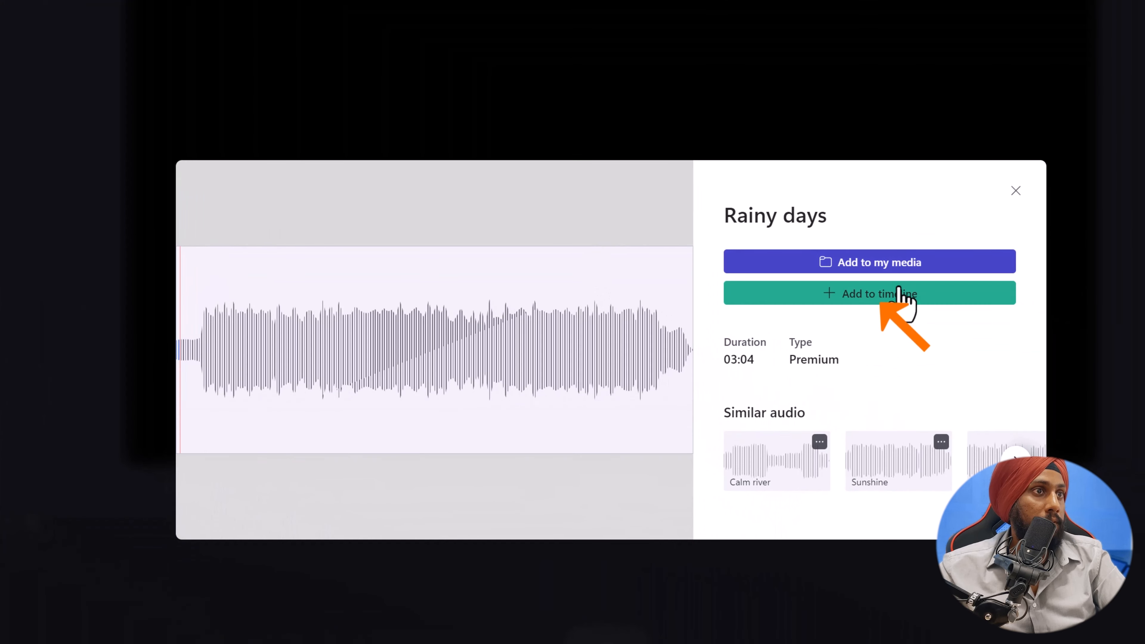
{"action": "left_click", "coordinate": [899, 293]}
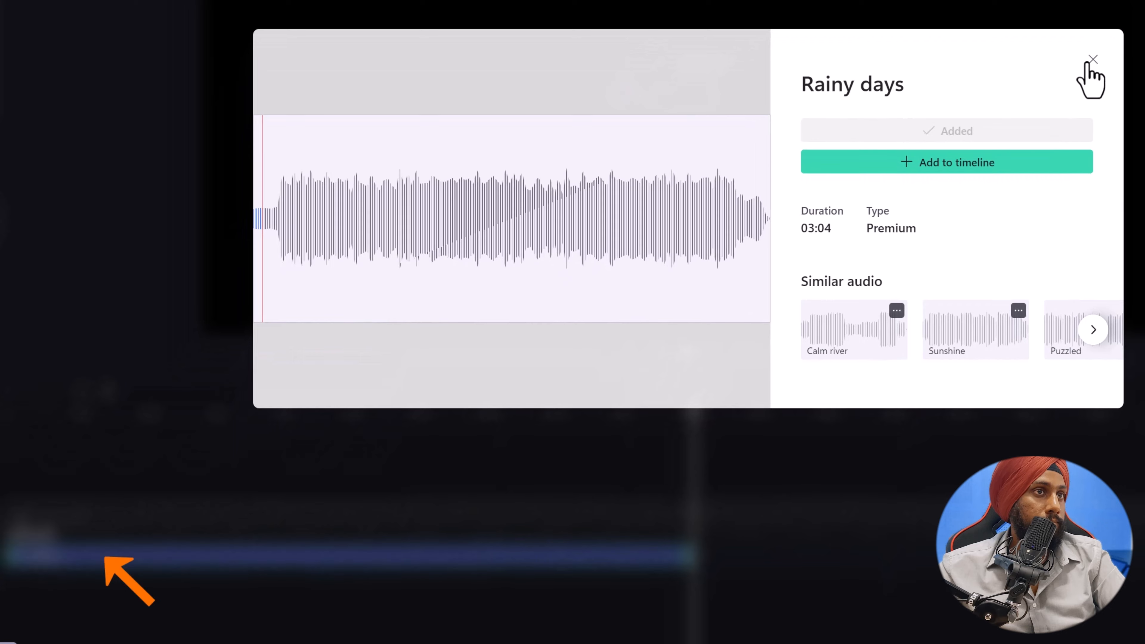
{"action": "left_click", "coordinate": [1018, 186]}
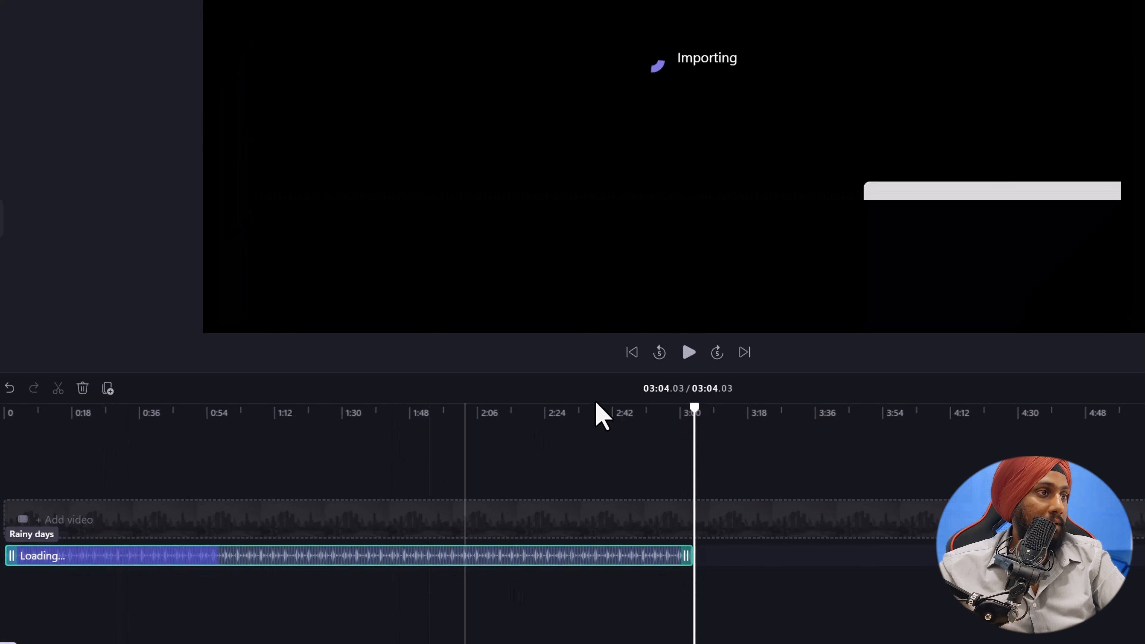
Preview the "Rainy days" track from about 1:10 on the timeline.
{"action": "left_click_drag", "start_coordinate": [600, 413], "coordinate": [594, 404]}
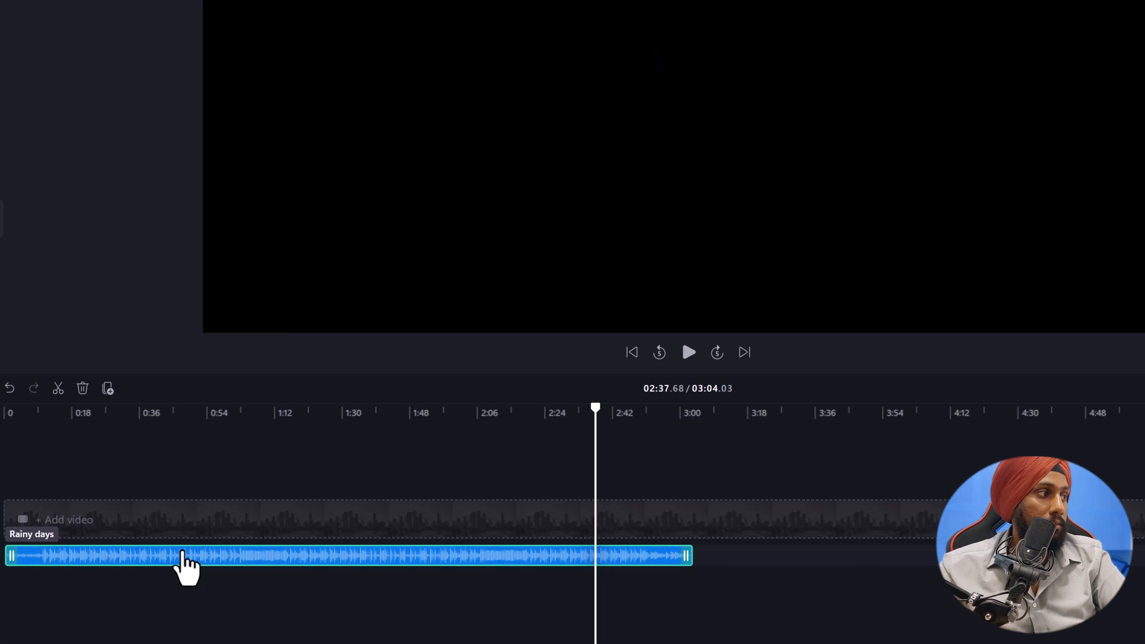
{"action": "left_click_drag", "start_coordinate": [311, 413], "coordinate": [253, 419]}
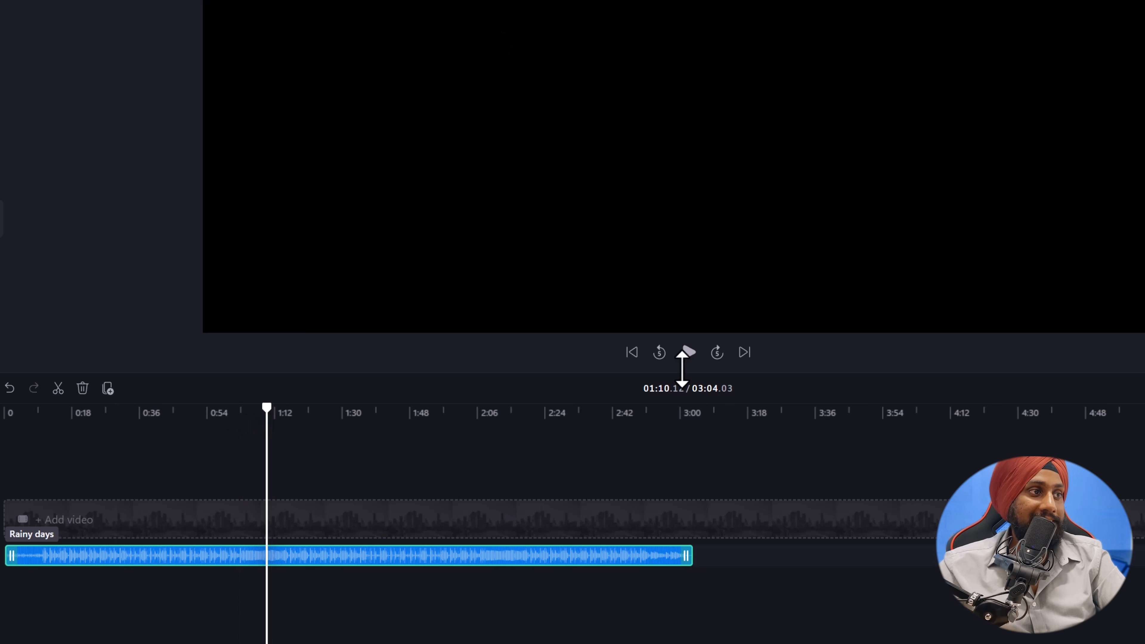
{"action": "left_click", "coordinate": [690, 360]}
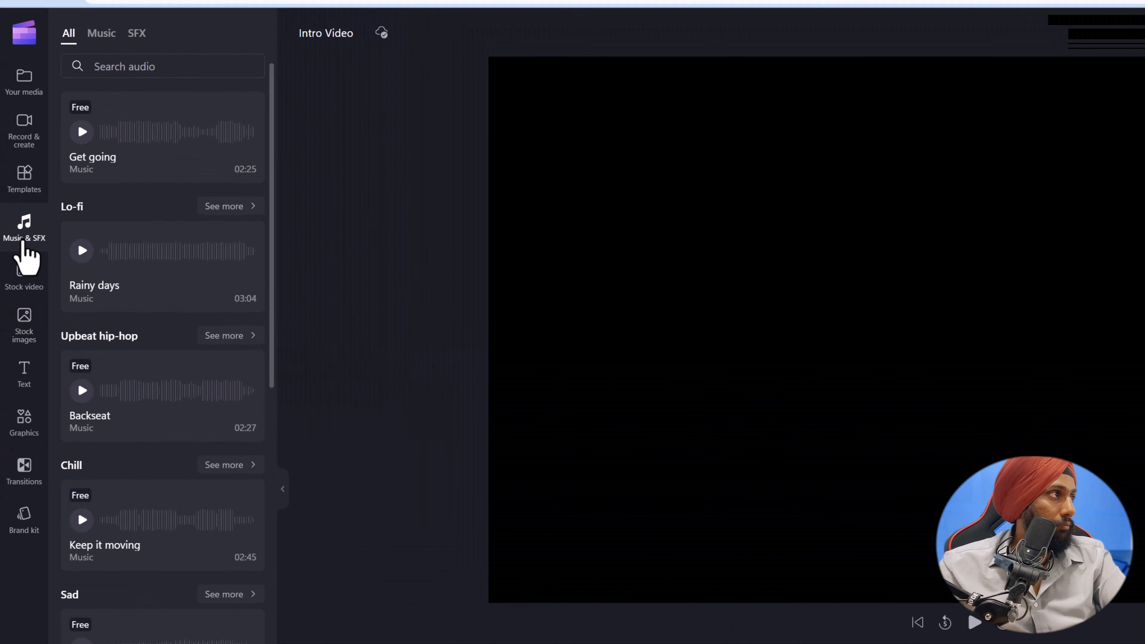
Search the stock videos for "lo fi" and browse the clips offered.
{"action": "left_click", "coordinate": [24, 288]}
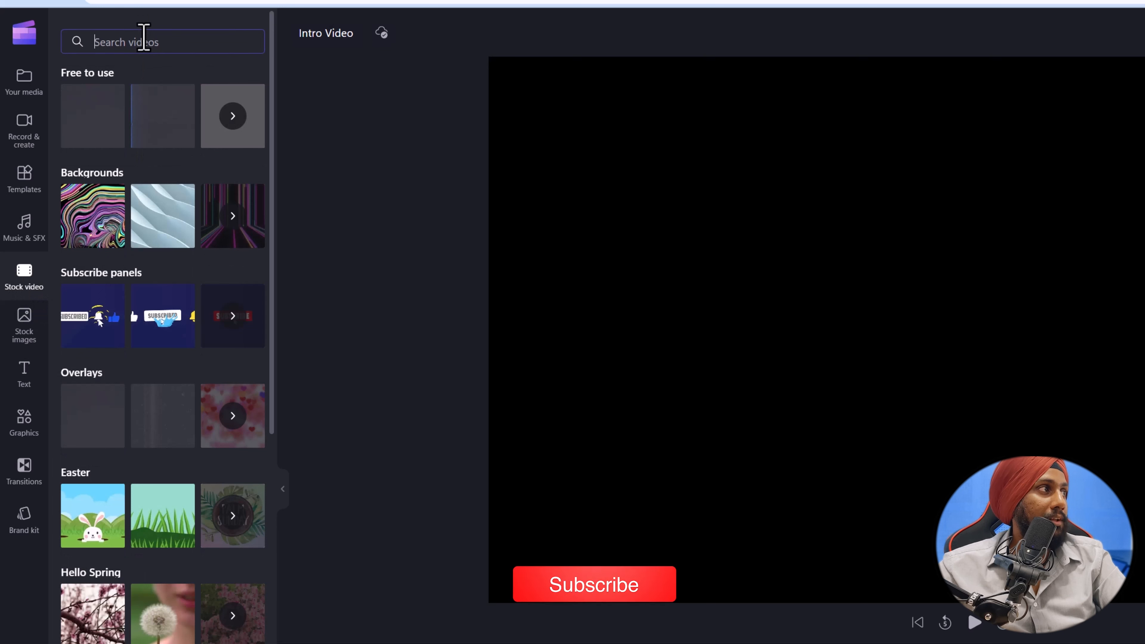
{"action": "left_click", "coordinate": [143, 41]}
{"action": "type", "text": "lo fi"}
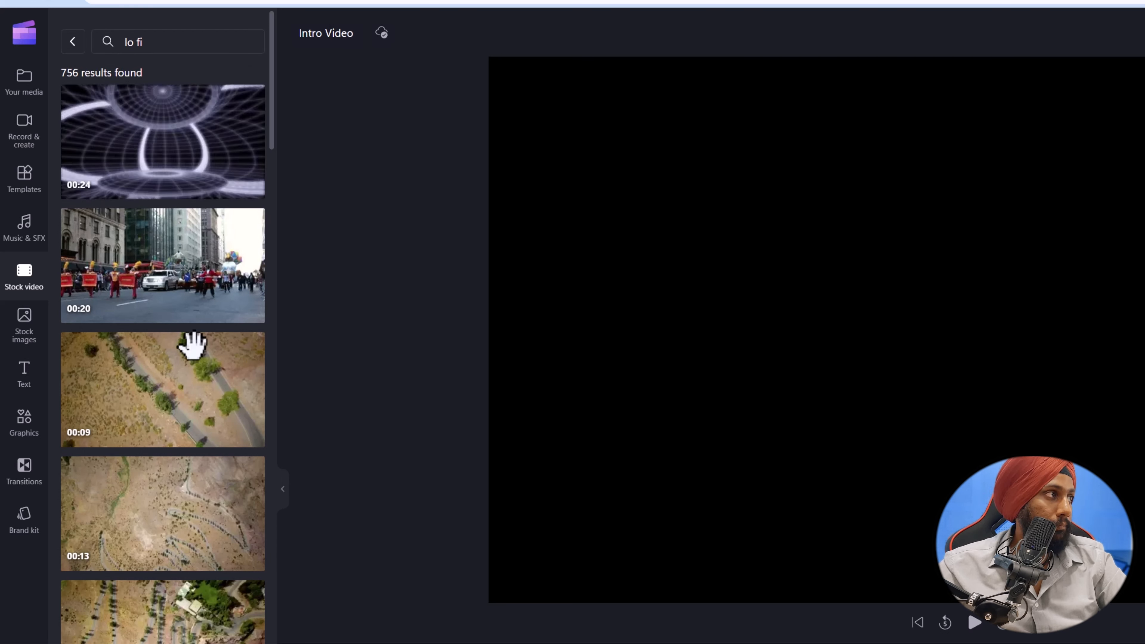
{"action": "scroll", "coordinate": [161, 447], "scroll_direction": "down", "scroll_amount": 8}
{"action": "scroll", "coordinate": [164, 477], "scroll_direction": "down", "scroll_amount": 8}
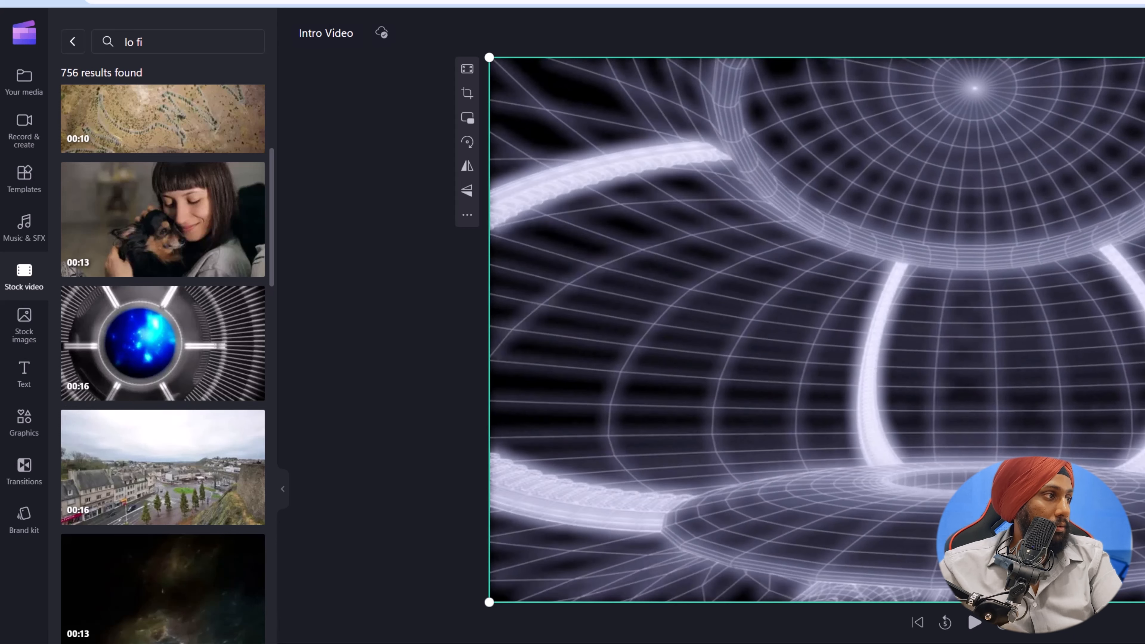
Delete the sci-fi synthwave cave clip and move the 13-second "Alien sci-fi spaceship" clip to the start of the timeline.
{"action": "key", "text": "Delete"}
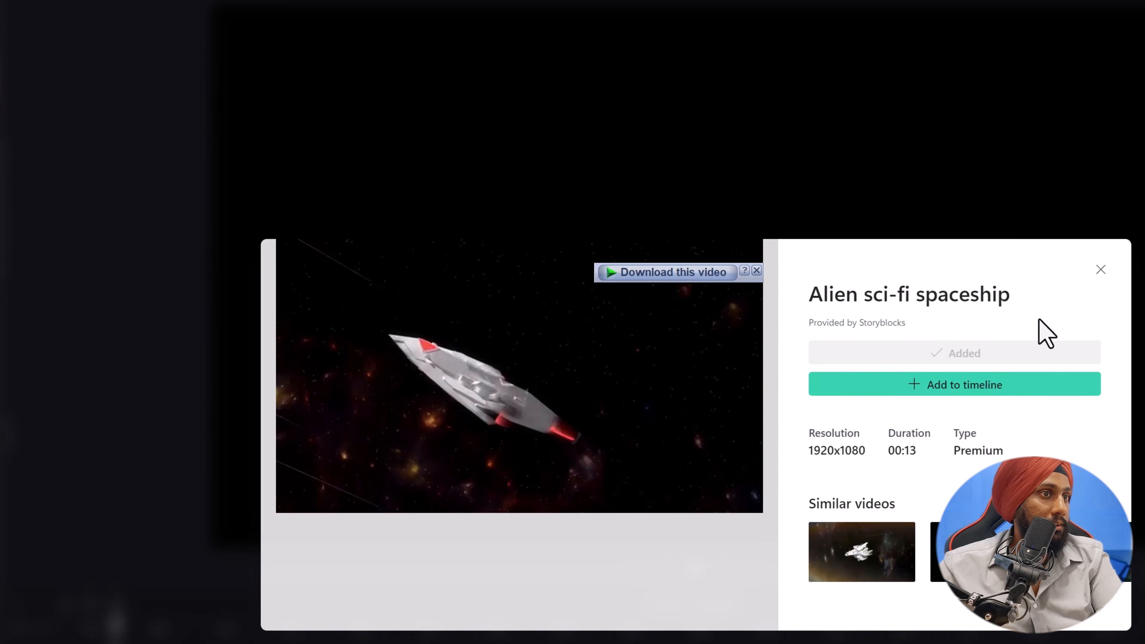
{"action": "left_click", "coordinate": [1101, 270]}
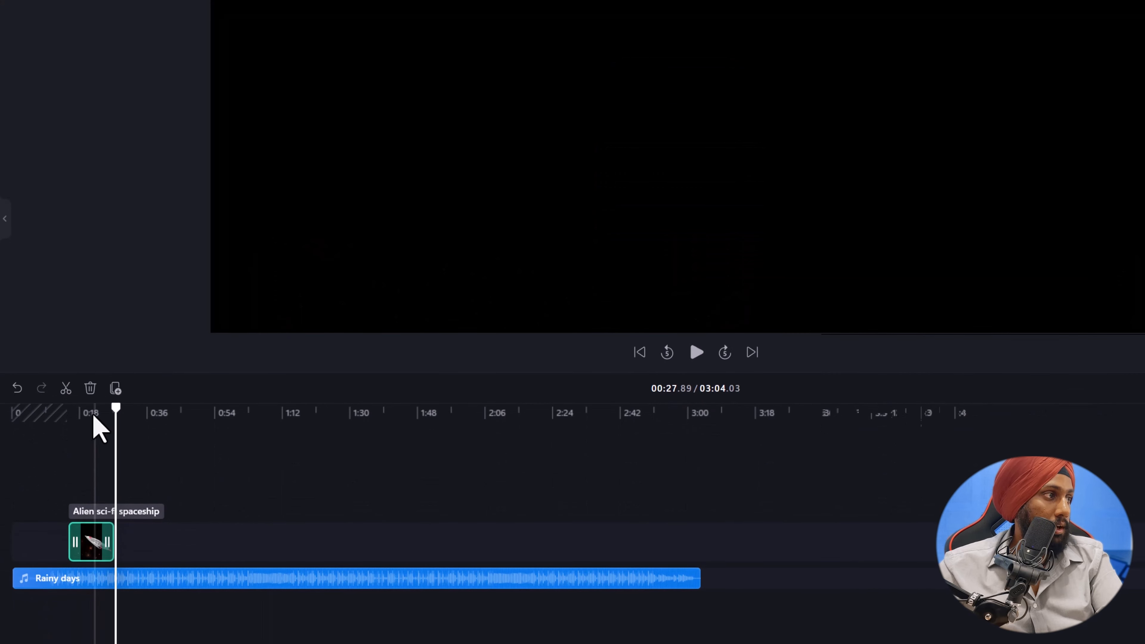
{"action": "left_click", "coordinate": [89, 411]}
{"action": "left_click_drag", "start_coordinate": [85, 409], "coordinate": [94, 410]}
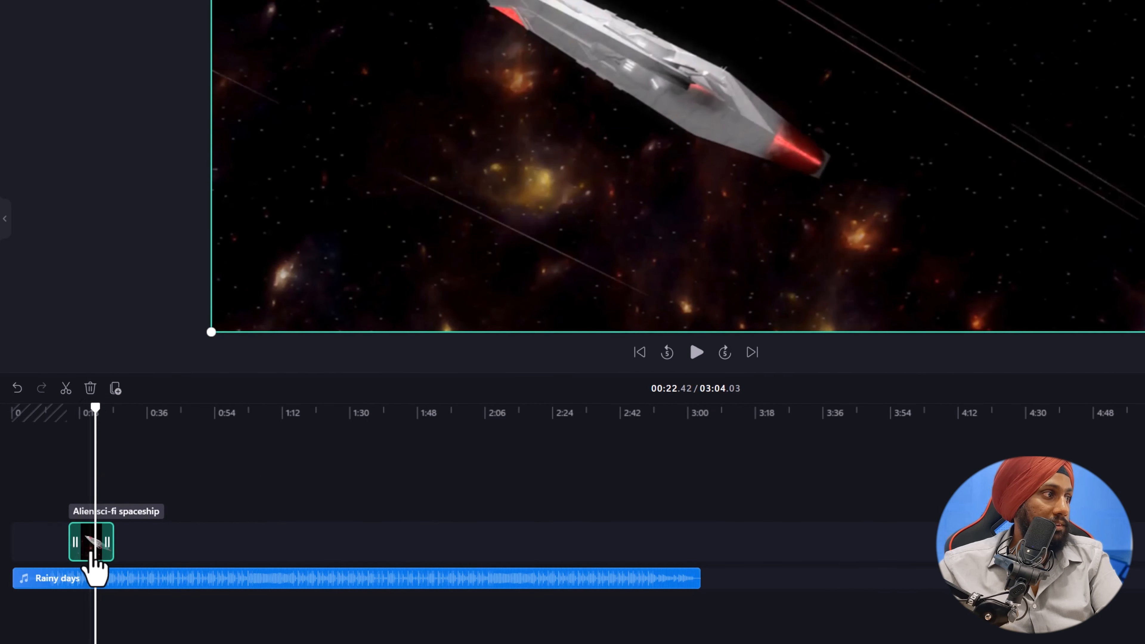
{"action": "left_click_drag", "start_coordinate": [90, 554], "coordinate": [39, 543]}
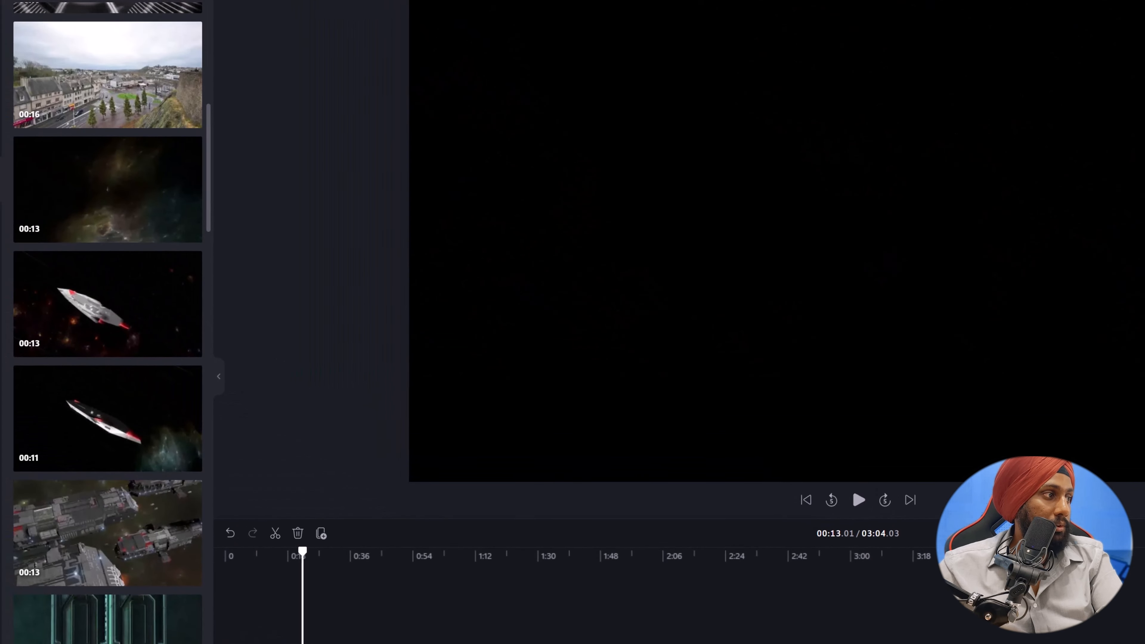
Add the 12-second stock video "Sci-fi spaceship, star ship." to the project's media and close its details.
{"action": "scroll", "coordinate": [103, 446], "scroll_direction": "down", "scroll_amount": 5}
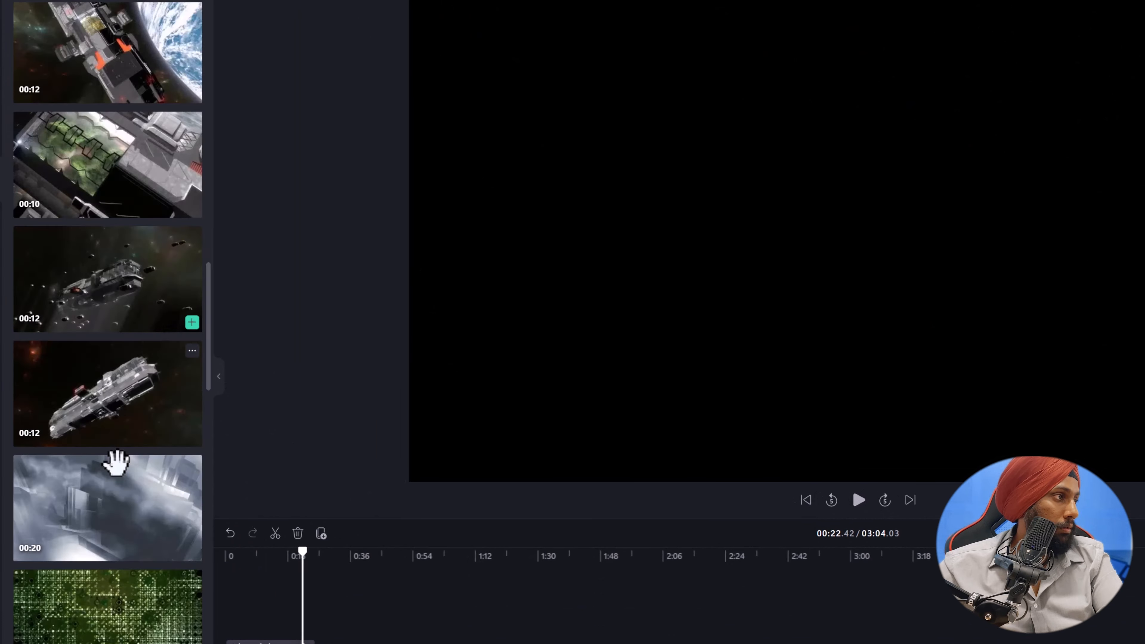
{"action": "left_click", "coordinate": [124, 396]}
{"action": "left_click", "coordinate": [1140, 306]}
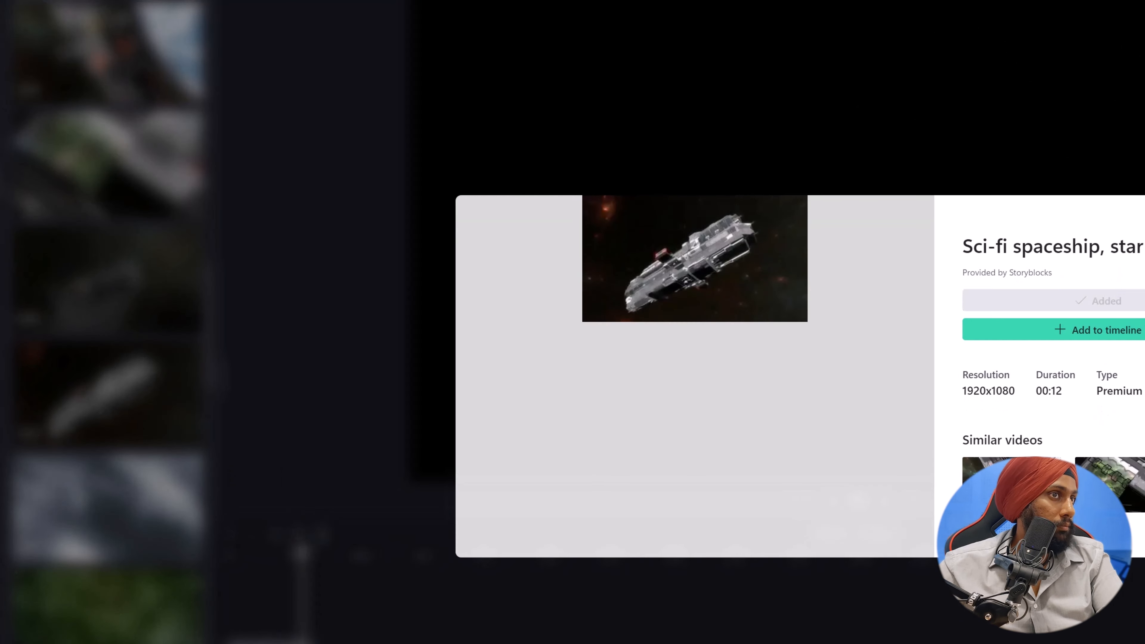
{"action": "left_click", "coordinate": [1143, 208]}
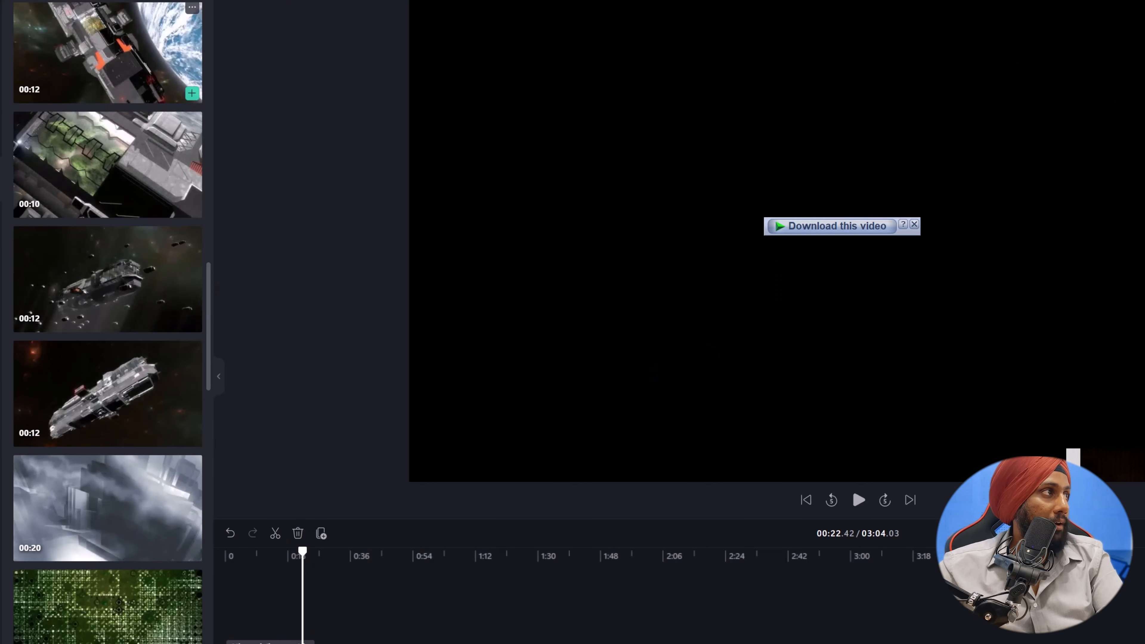
Place another 13-second Alien sci-fi spaceship clip, the 11-second one and the star ship clip in sequence after the first video clip.
{"action": "left_click", "coordinate": [4, 44]}
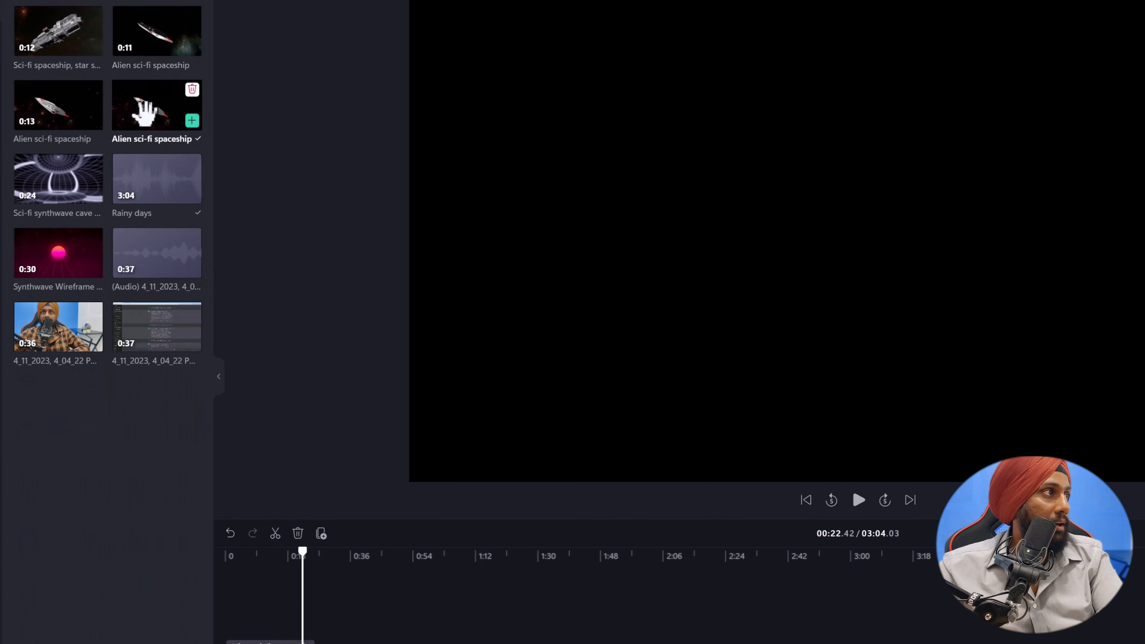
{"action": "left_click_drag", "start_coordinate": [168, 110], "coordinate": [166, 588]}
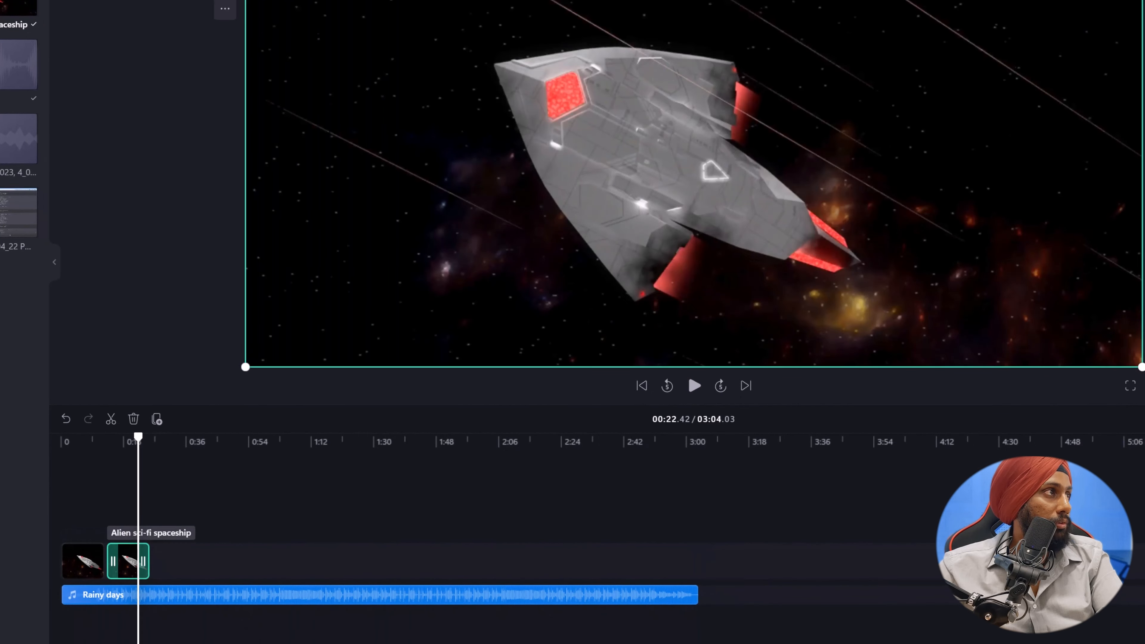
{"action": "left_click_drag", "start_coordinate": [71, 143], "coordinate": [170, 561]}
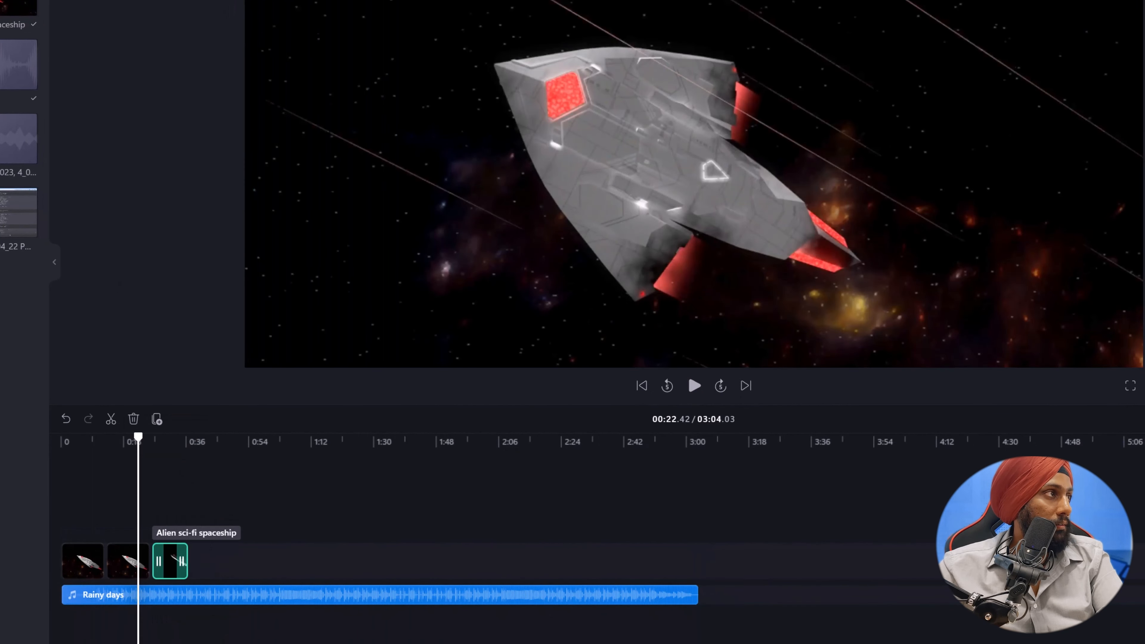
{"action": "left_click_drag", "start_coordinate": [18, 7], "coordinate": [213, 560]}
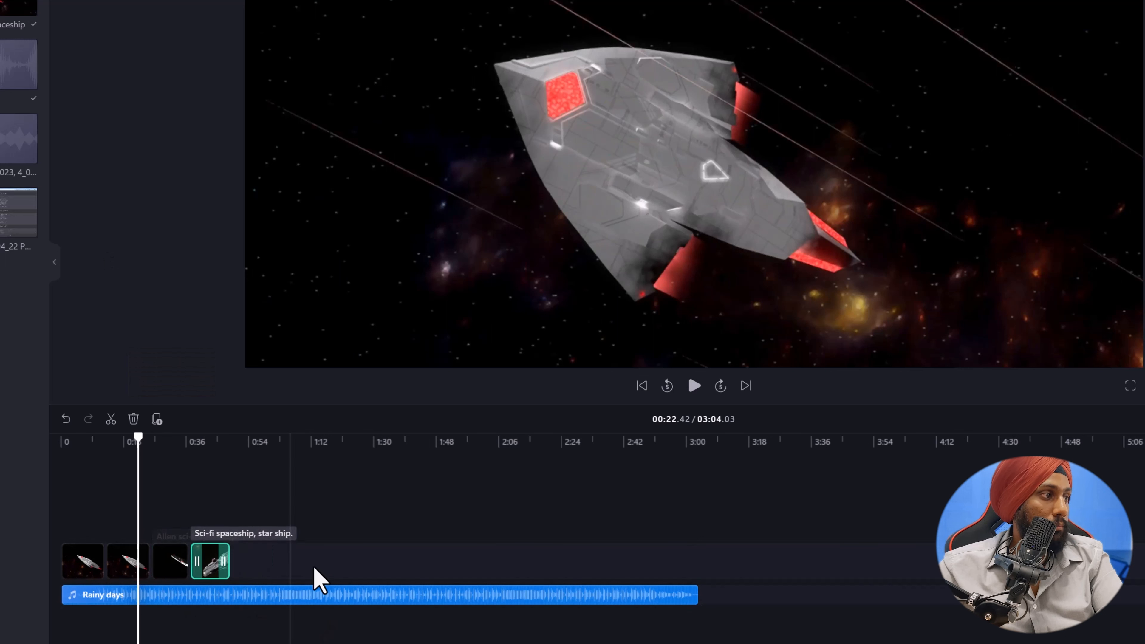
Duplicate the group of four spaceship clips three times so the video sequence runs past the music's end.
{"action": "left_click_drag", "start_coordinate": [317, 572], "coordinate": [86, 567]}
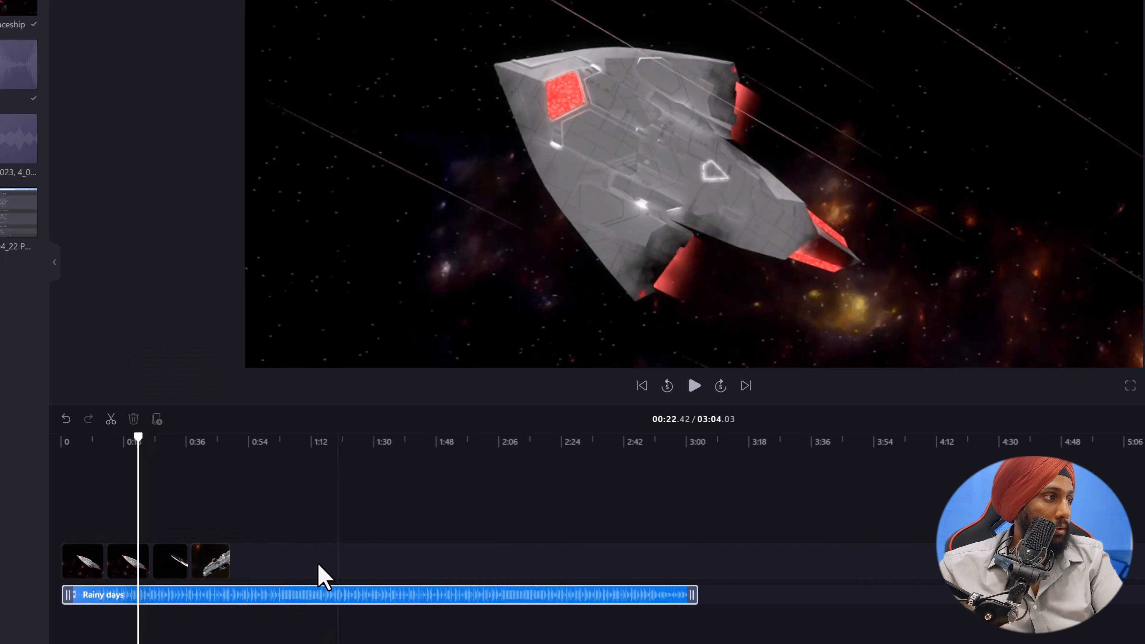
{"action": "left_click_drag", "start_coordinate": [306, 552], "coordinate": [80, 562]}
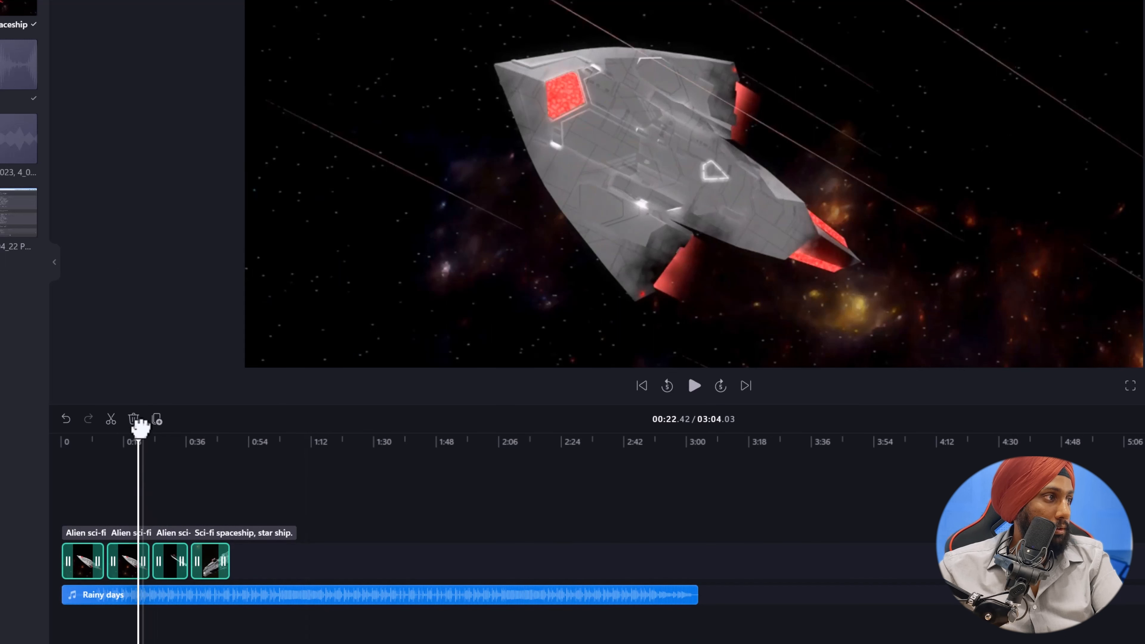
{"action": "left_click", "coordinate": [157, 419]}
{"action": "left_click", "coordinate": [157, 420]}
{"action": "left_click", "coordinate": [157, 419]}
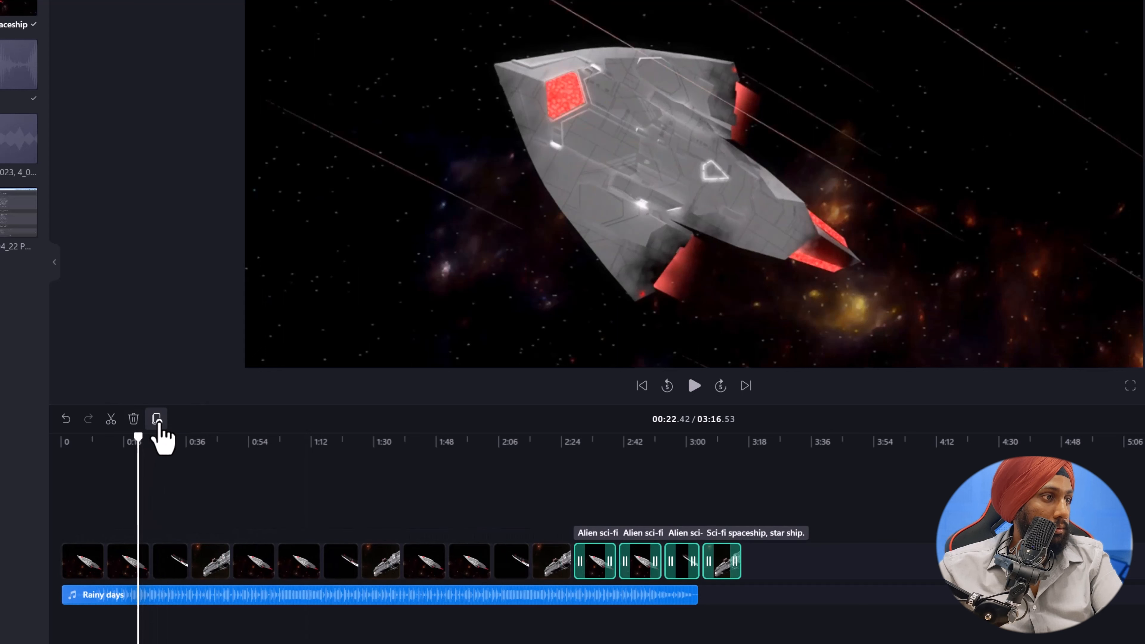
Delete the final star ship clip that extends beyond the music and scrub back to about 1:46.
{"action": "left_click", "coordinate": [776, 617]}
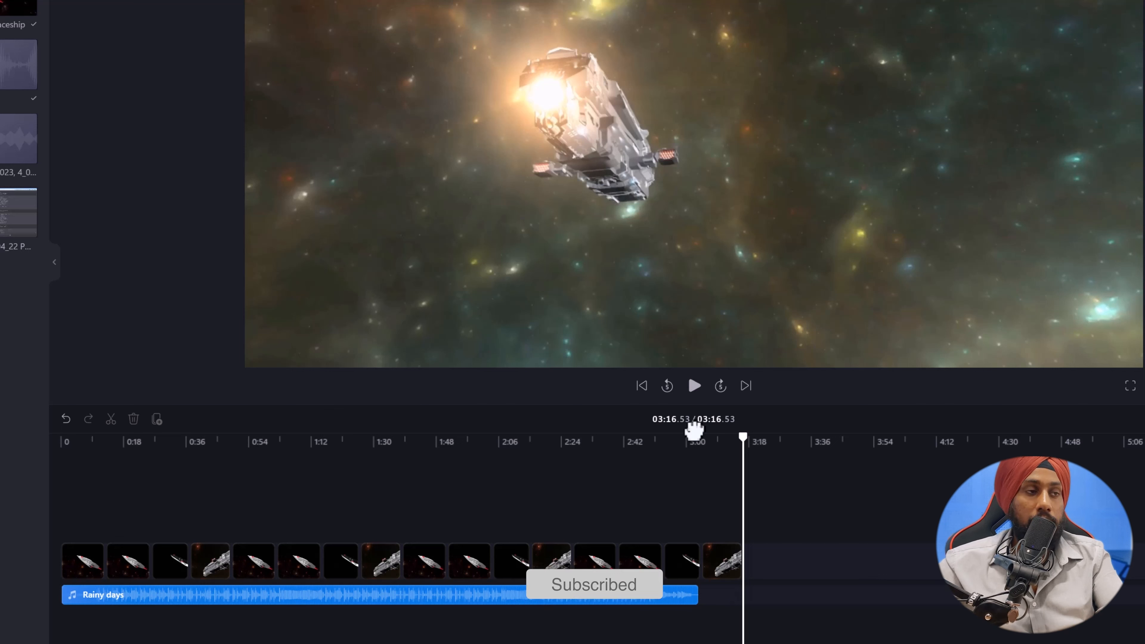
{"action": "left_click", "coordinate": [723, 562]}
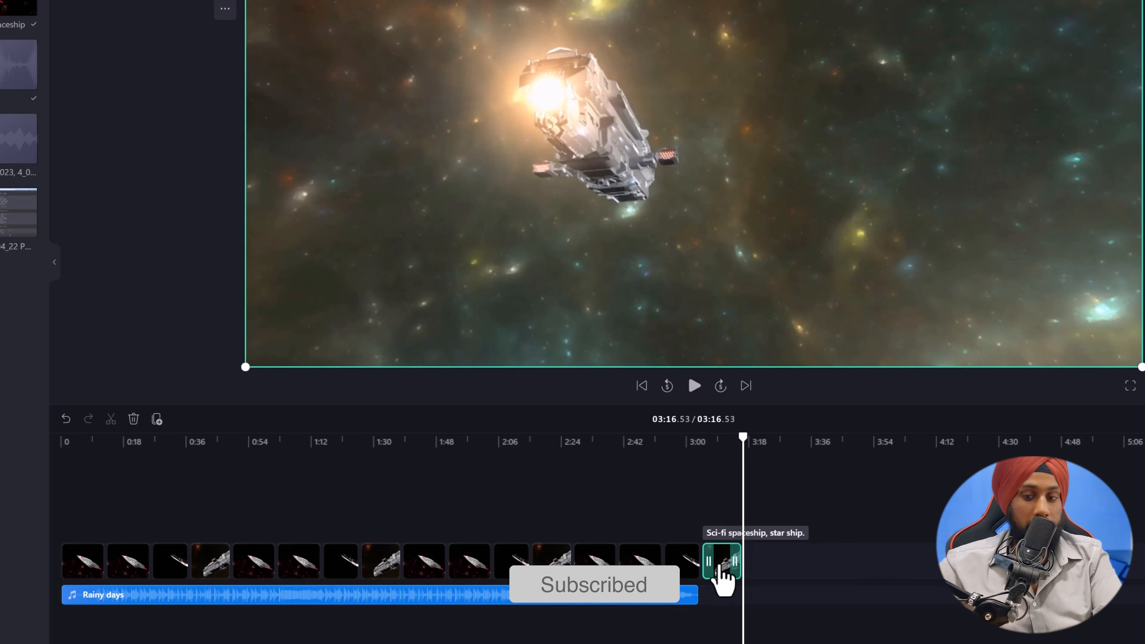
{"action": "key", "text": "Delete"}
{"action": "left_click_drag", "start_coordinate": [589, 440], "coordinate": [429, 493]}
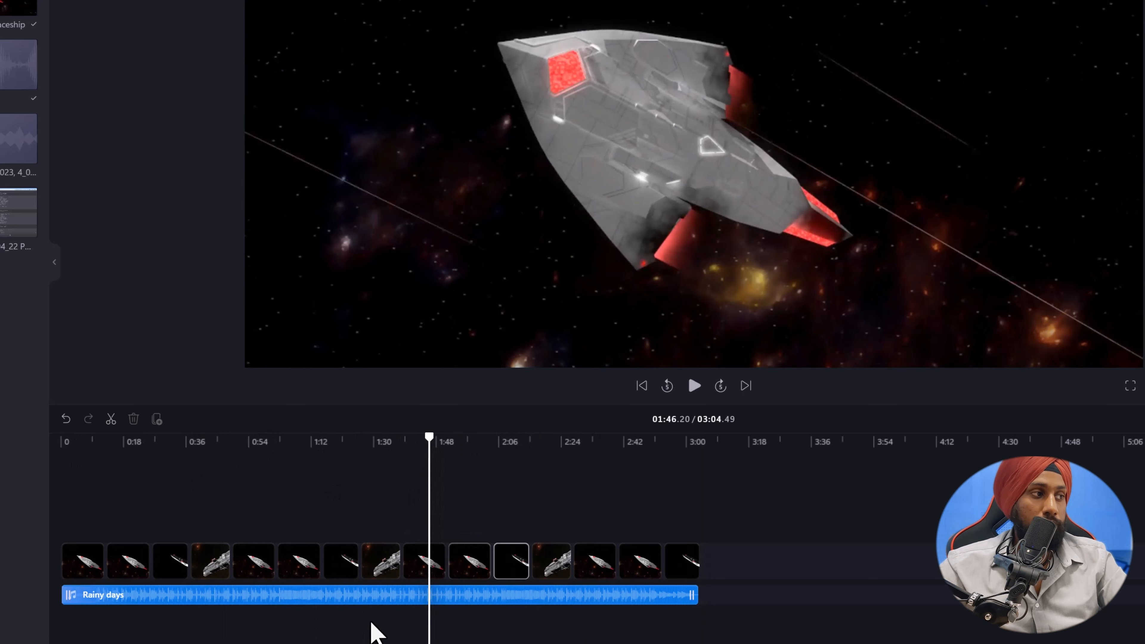
Add the Audio visualizer from the Frames & overlays graphics on a track above the video, near the start of the timeline.
{"action": "left_click", "coordinate": [369, 596]}
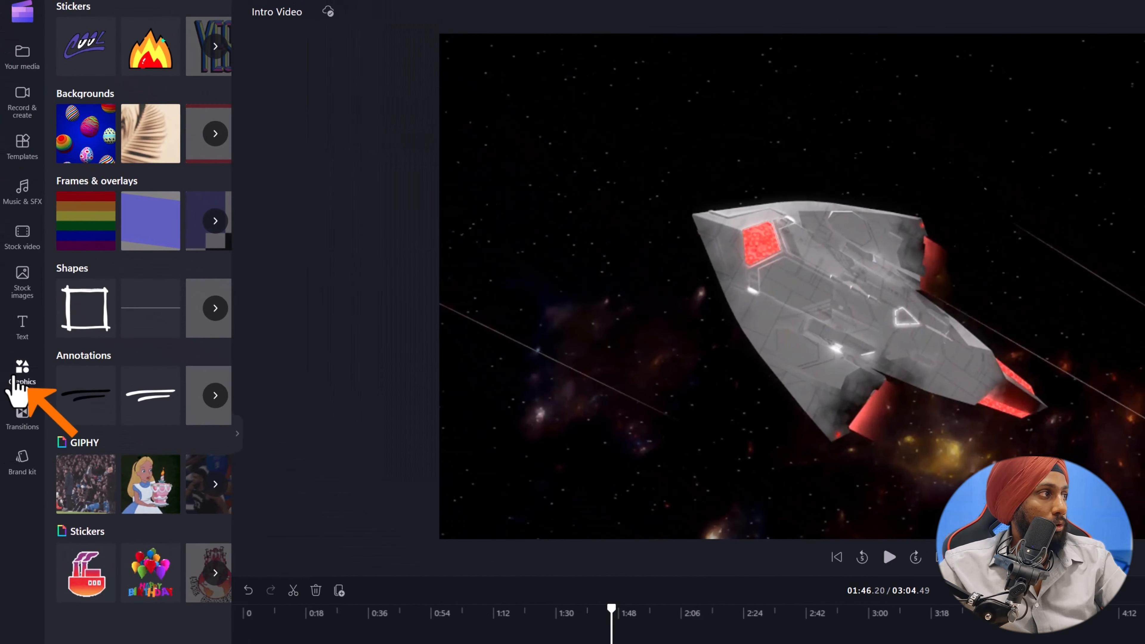
{"action": "left_click", "coordinate": [22, 369]}
{"action": "left_click", "coordinate": [22, 372]}
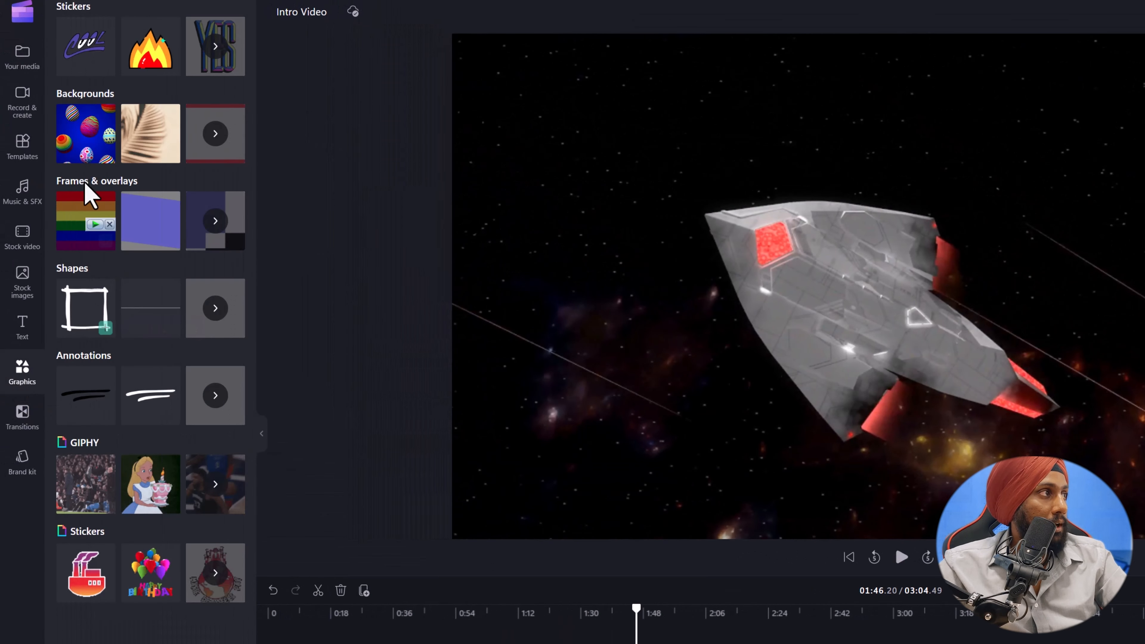
{"action": "left_click", "coordinate": [215, 220]}
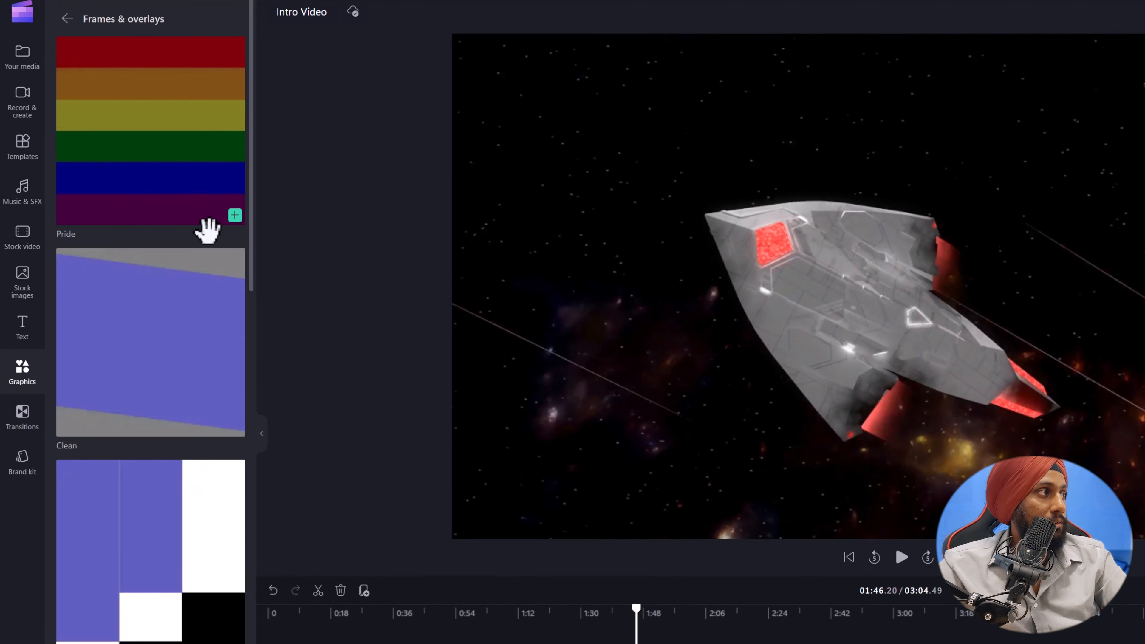
{"action": "scroll", "coordinate": [210, 230], "scroll_direction": "down", "scroll_amount": 5}
{"action": "scroll", "coordinate": [145, 370], "scroll_direction": "down", "scroll_amount": 10}
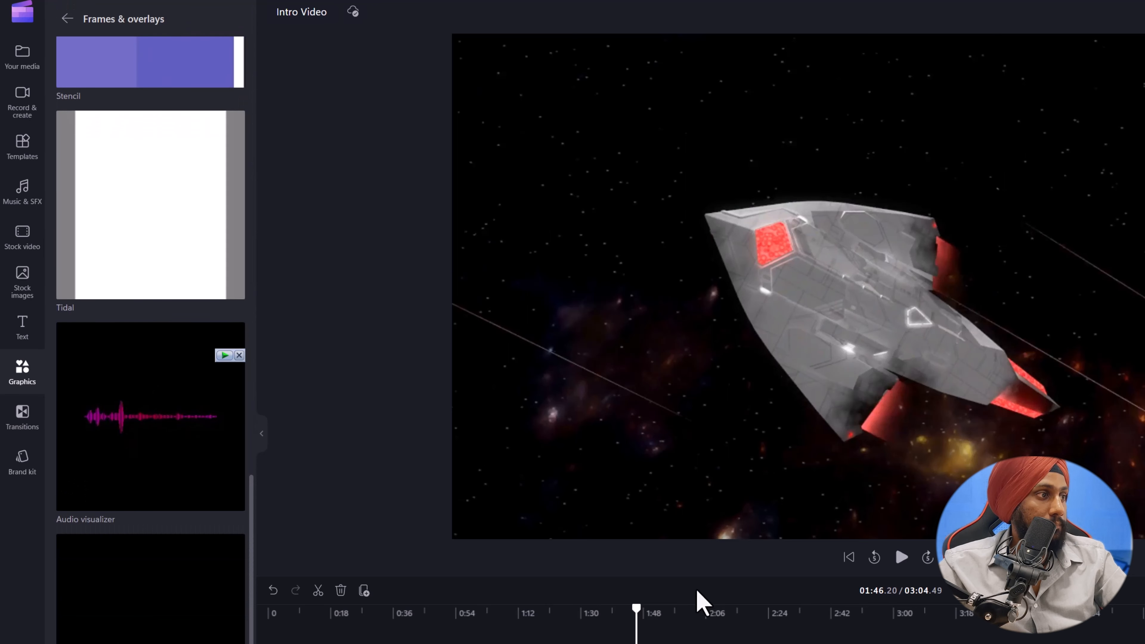
{"action": "left_click_drag", "start_coordinate": [212, 413], "coordinate": [591, 643]}
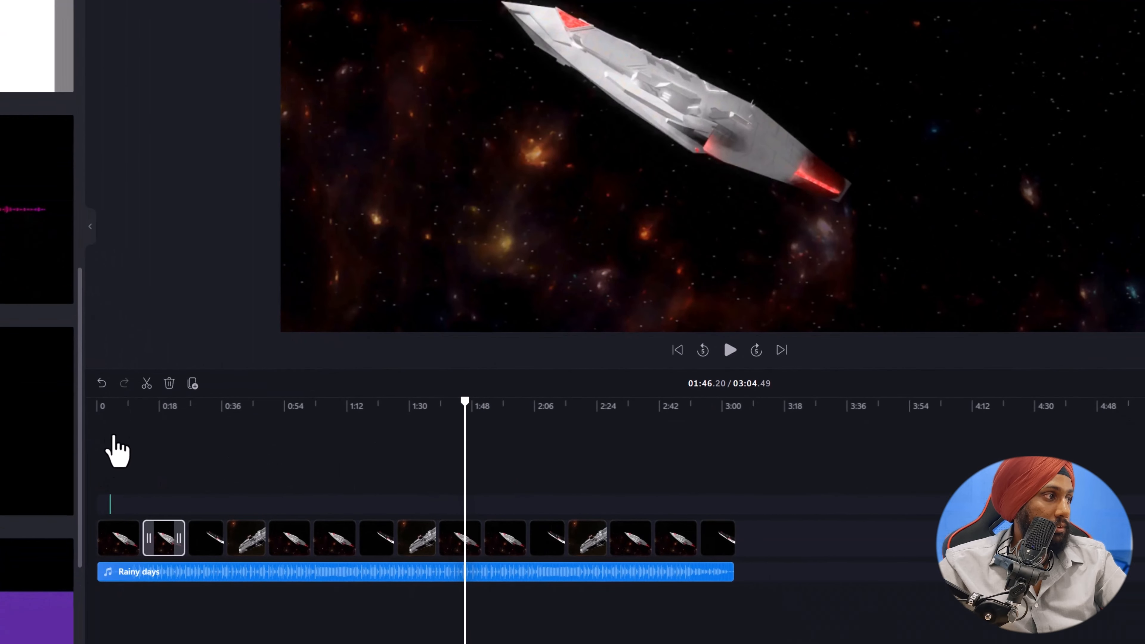
{"action": "left_click", "coordinate": [280, 610]}
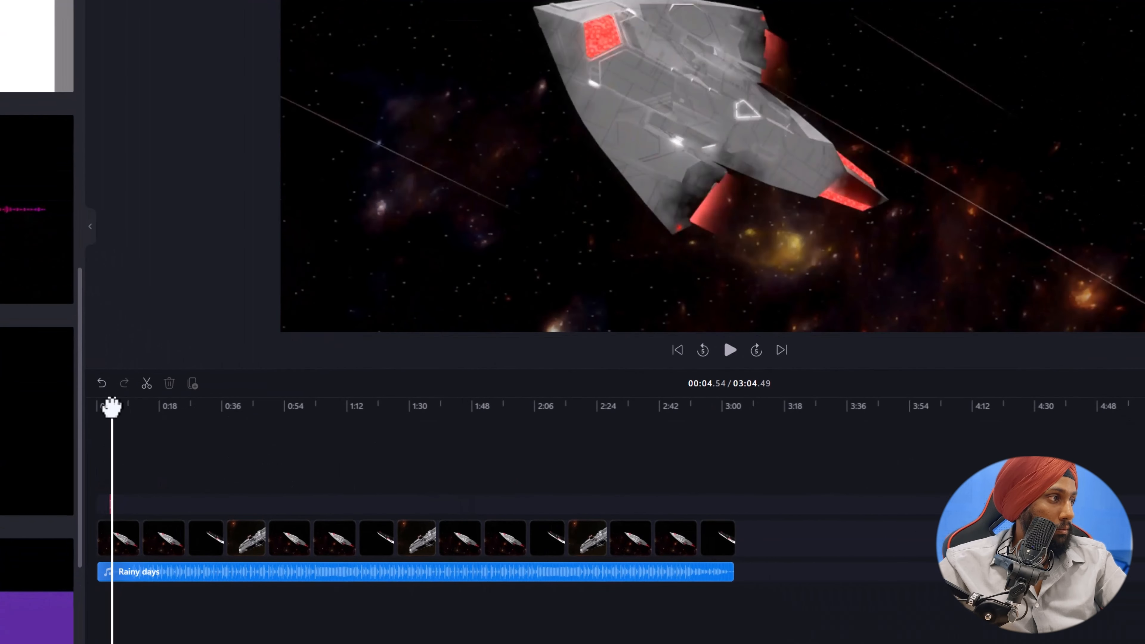
{"action": "scroll", "coordinate": [206, 457], "scroll_direction": "up", "scroll_amount": 2}
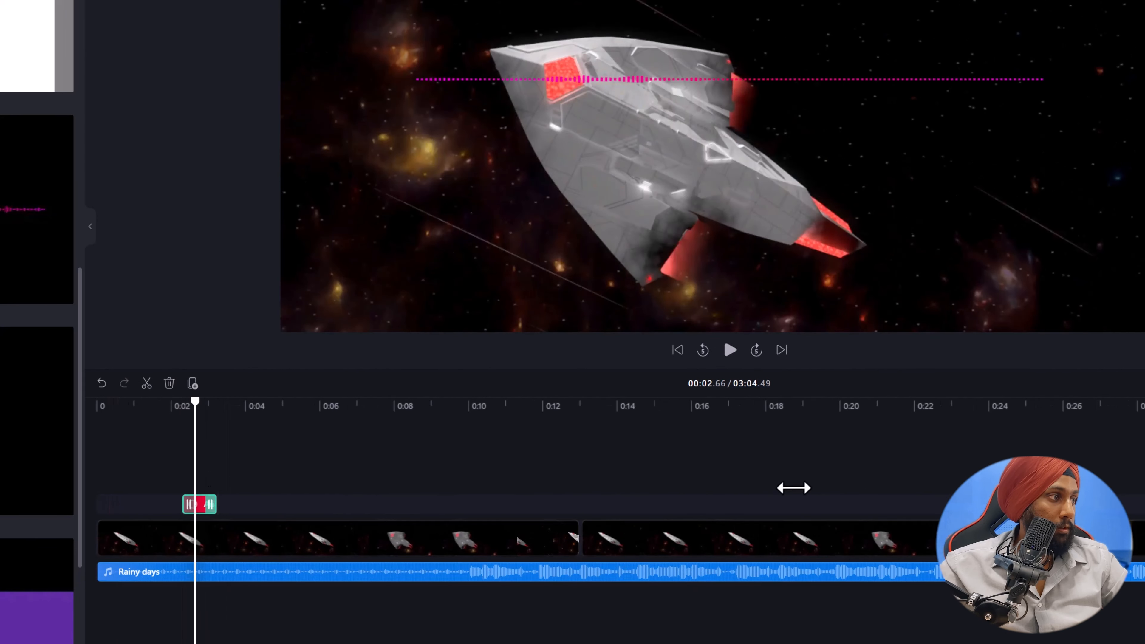
Extend the Audio visualizer clip to the end of the music and stretch its start back to the beginning of the timeline.
{"action": "left_click_drag", "start_coordinate": [793, 488], "coordinate": [1144, 491]}
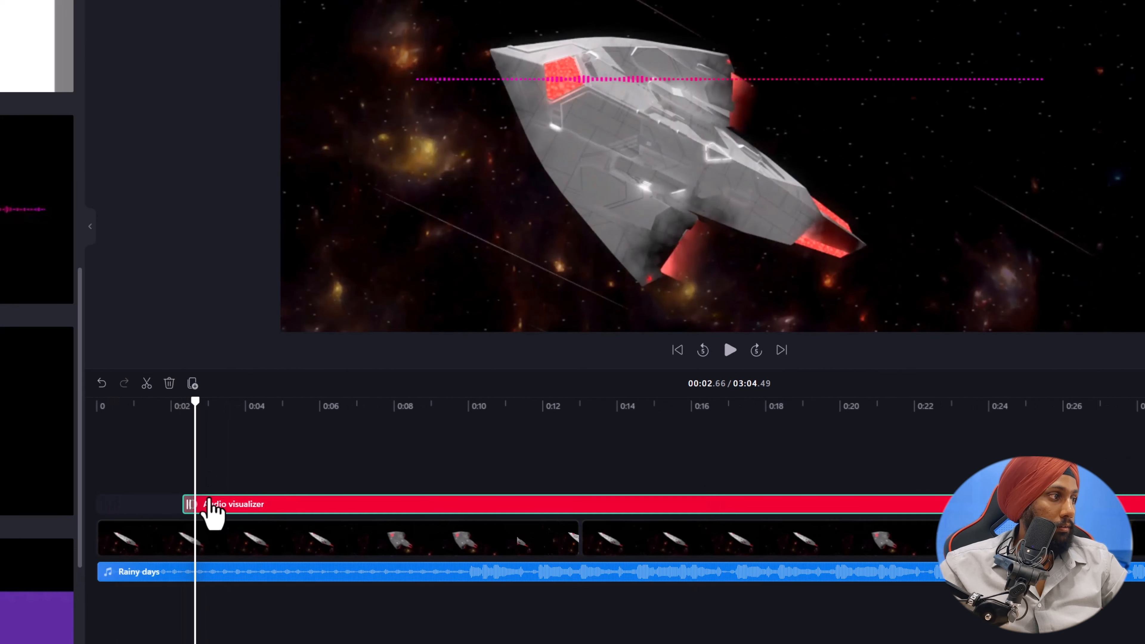
{"action": "left_click_drag", "start_coordinate": [191, 498], "coordinate": [105, 505]}
{"action": "right_click", "coordinate": [105, 505]}
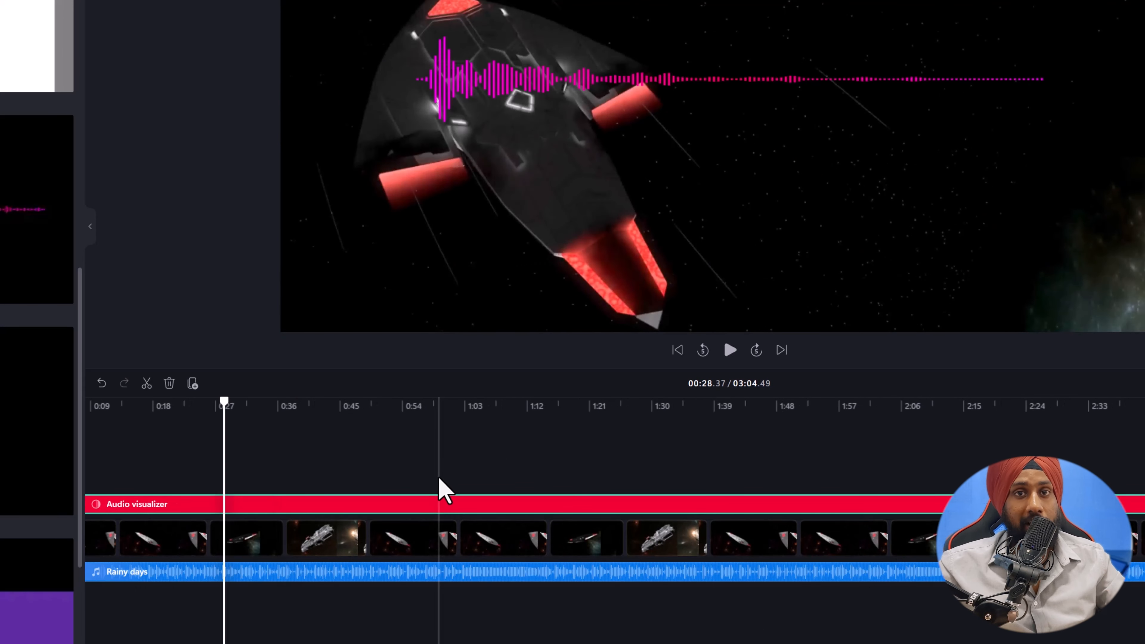
Examine the audio visualizer's colour settings and the palette available for its Outer Color.
{"action": "left_click", "coordinate": [805, 92]}
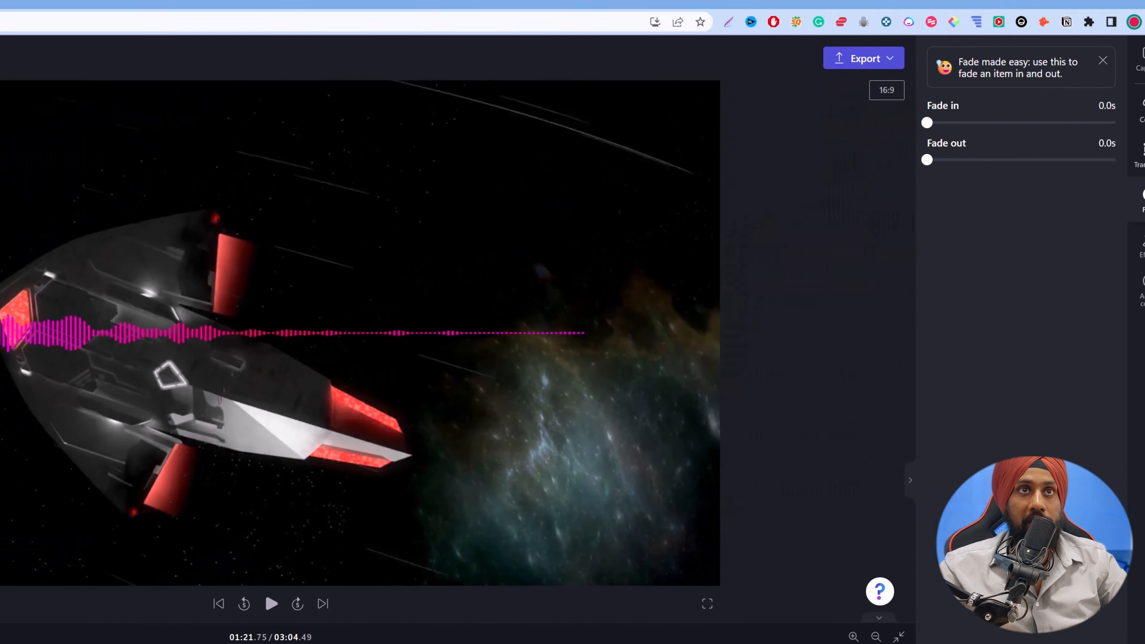
{"action": "left_click", "coordinate": [1134, 114]}
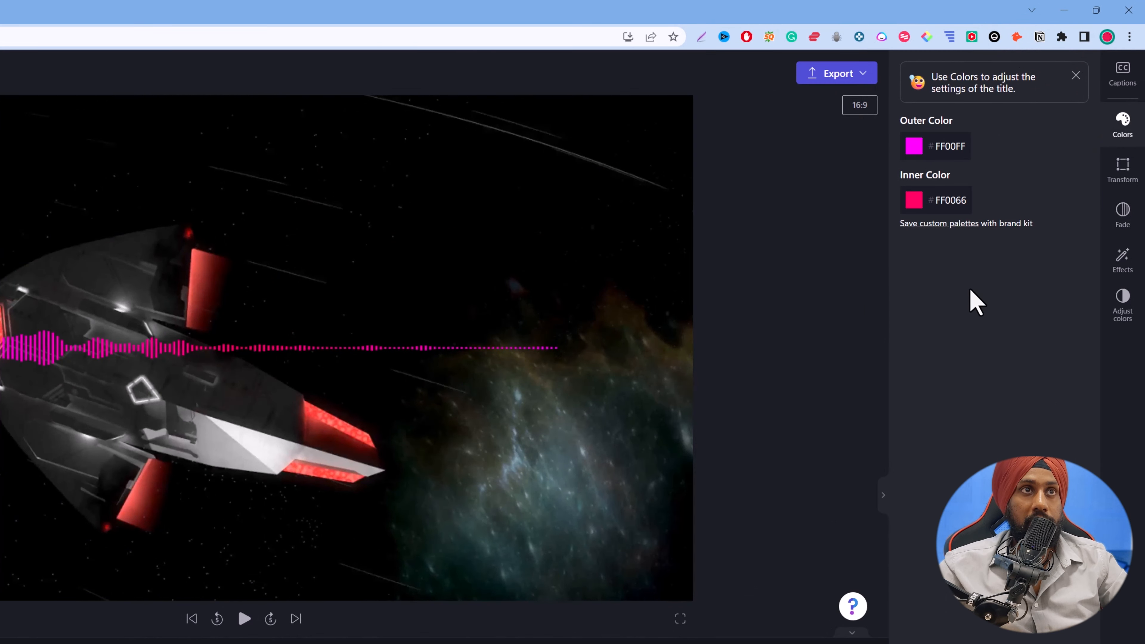
{"action": "left_click", "coordinate": [914, 151]}
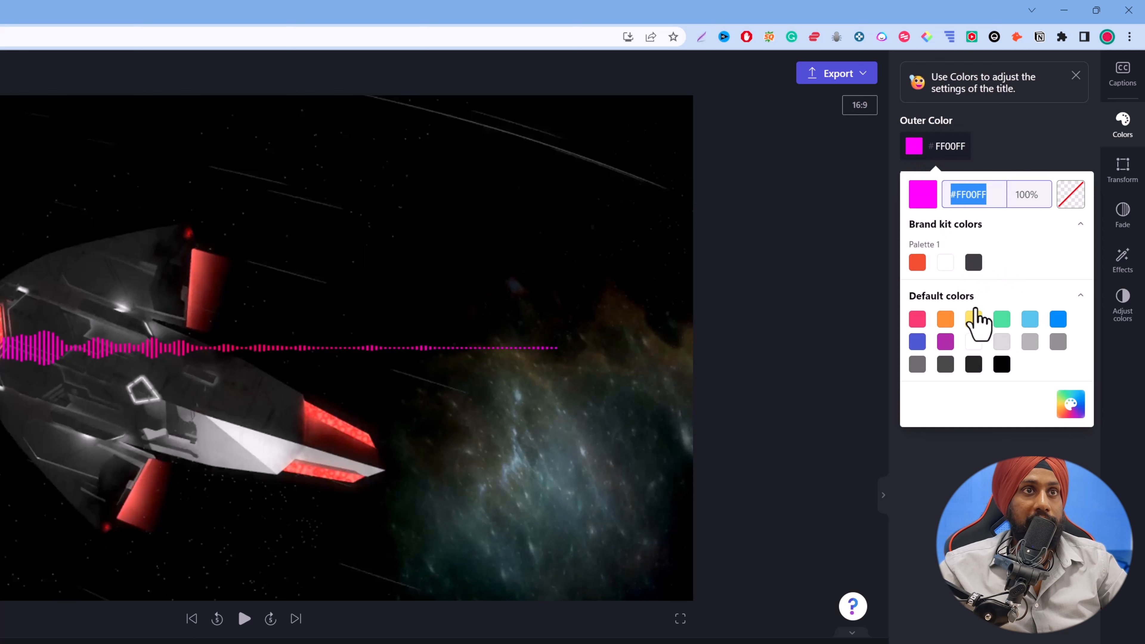
{"action": "left_click", "coordinate": [1029, 478]}
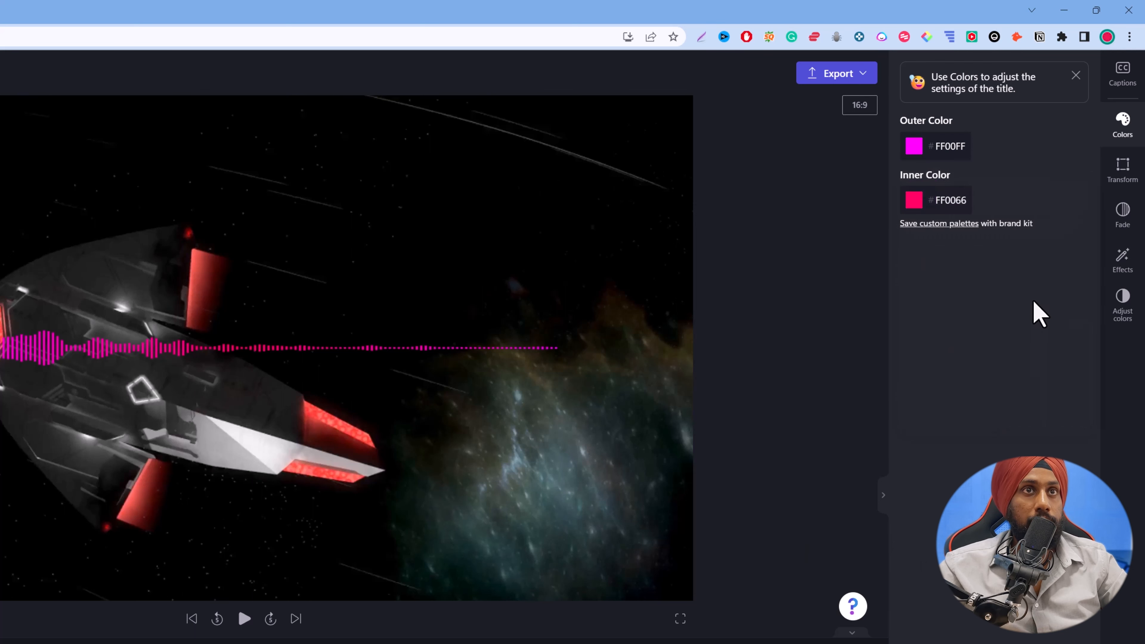
Try the audio visualizer in the bottom-right and middle-right positions, and place it at the bottom centre of the frame.
{"action": "left_click", "coordinate": [1131, 176]}
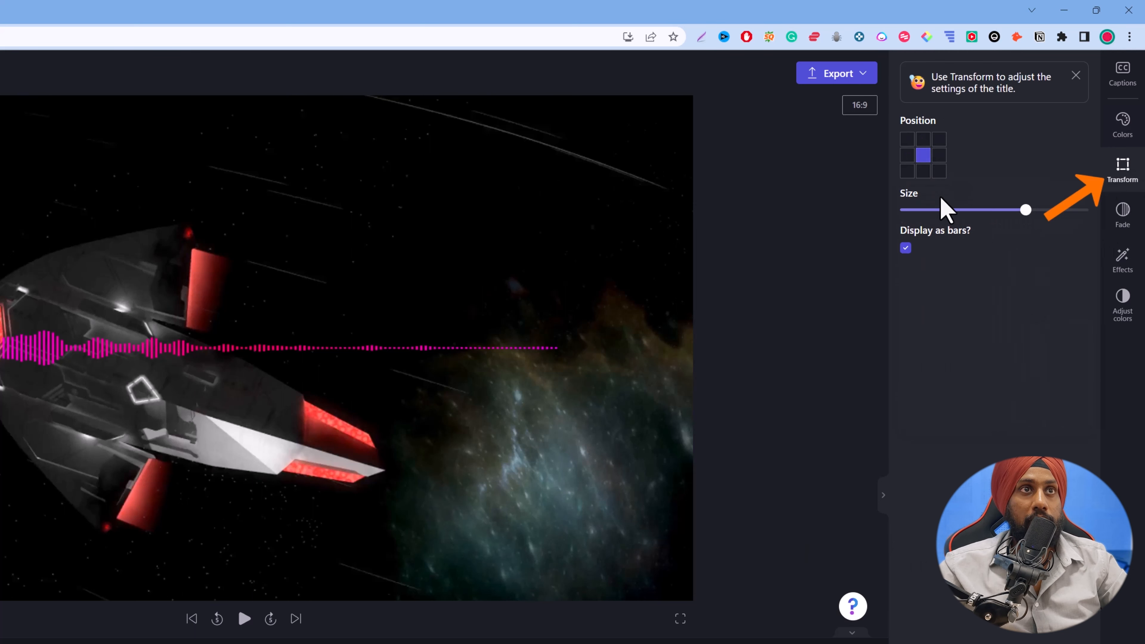
{"action": "left_click", "coordinate": [924, 171]}
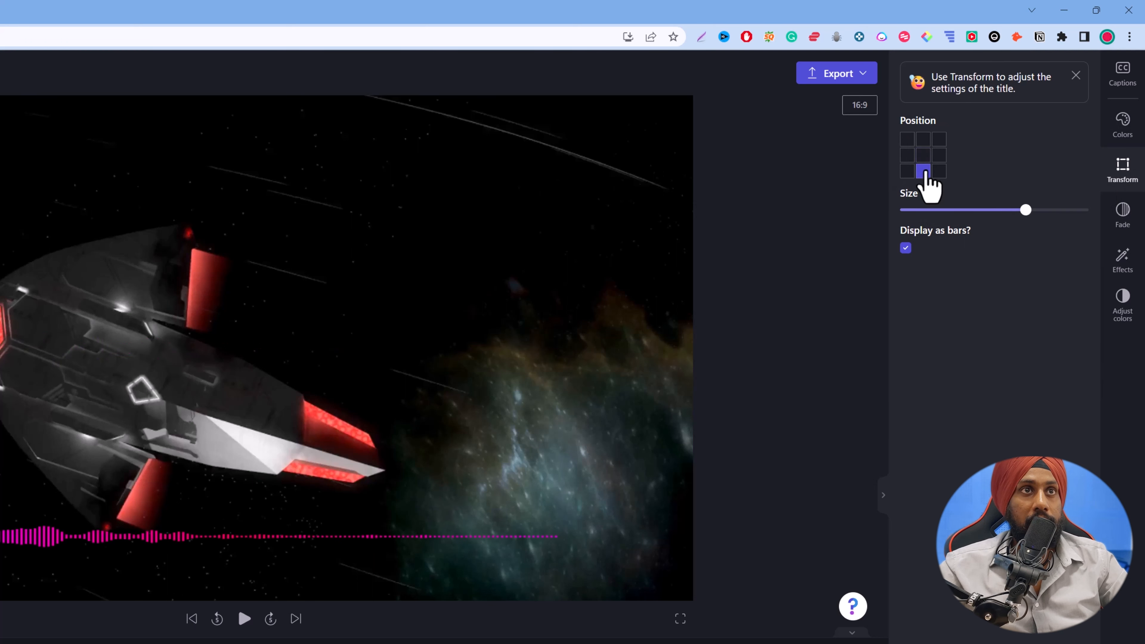
{"action": "left_click", "coordinate": [939, 172]}
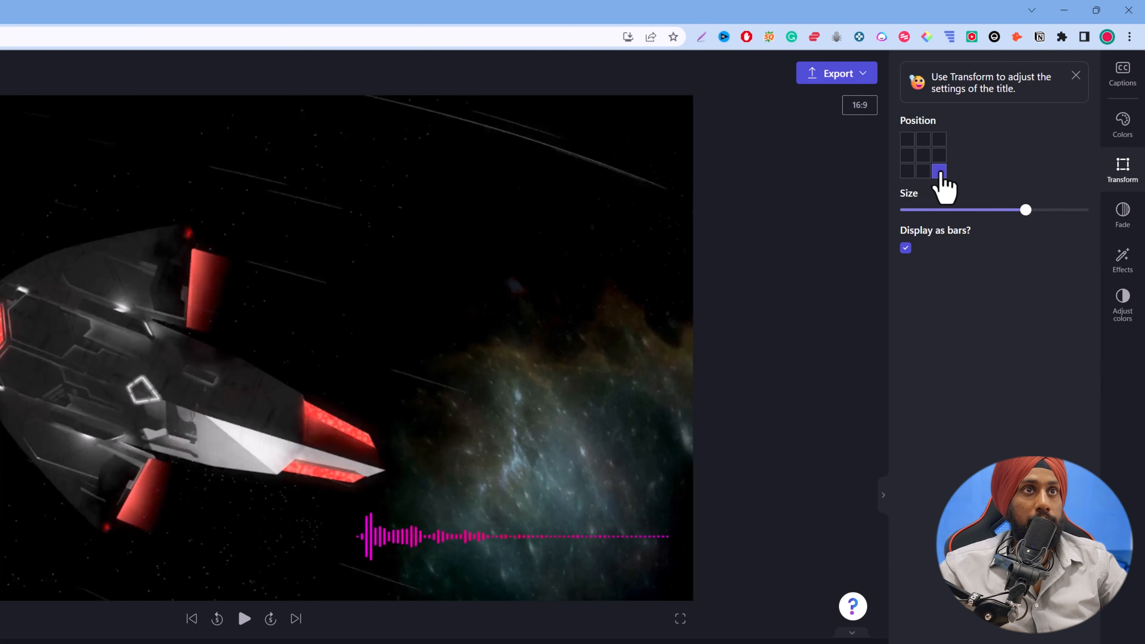
{"action": "left_click", "coordinate": [939, 156]}
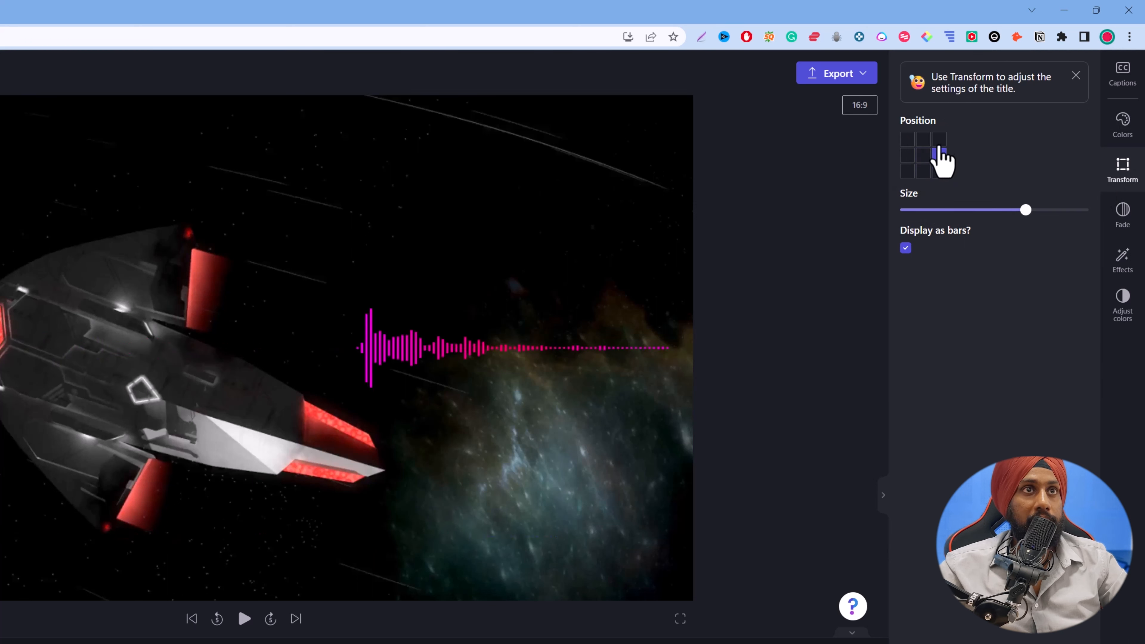
{"action": "left_click", "coordinate": [923, 171]}
Turn off Display as bars for the visualizer, preview the line style briefly, and turn the bars back on.
{"action": "left_click", "coordinate": [905, 247]}
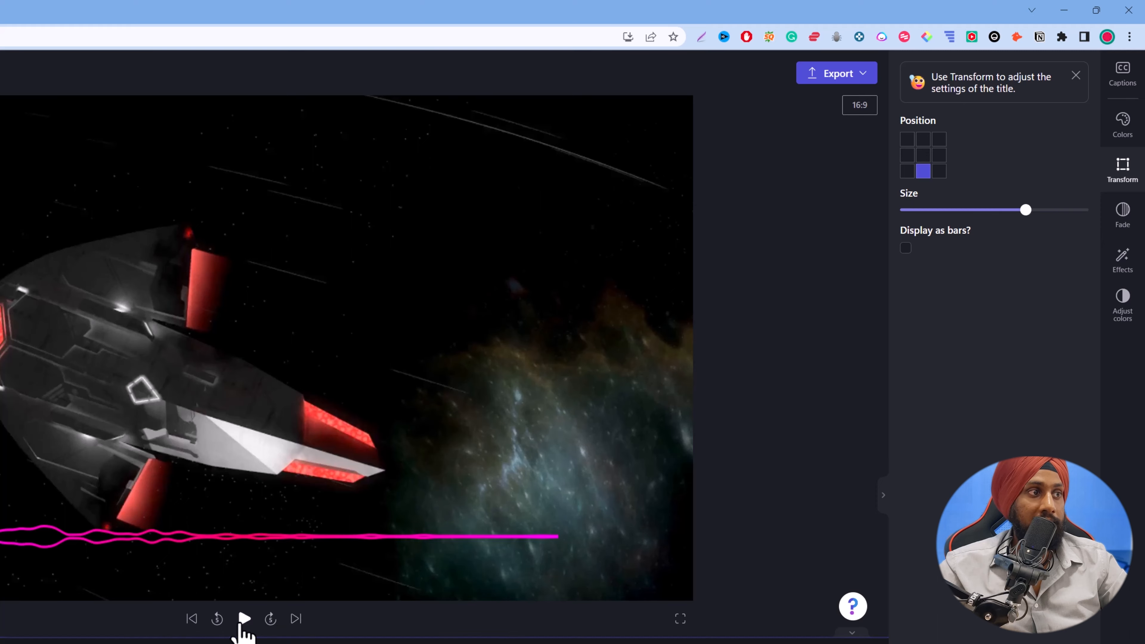
{"action": "left_click", "coordinate": [243, 619]}
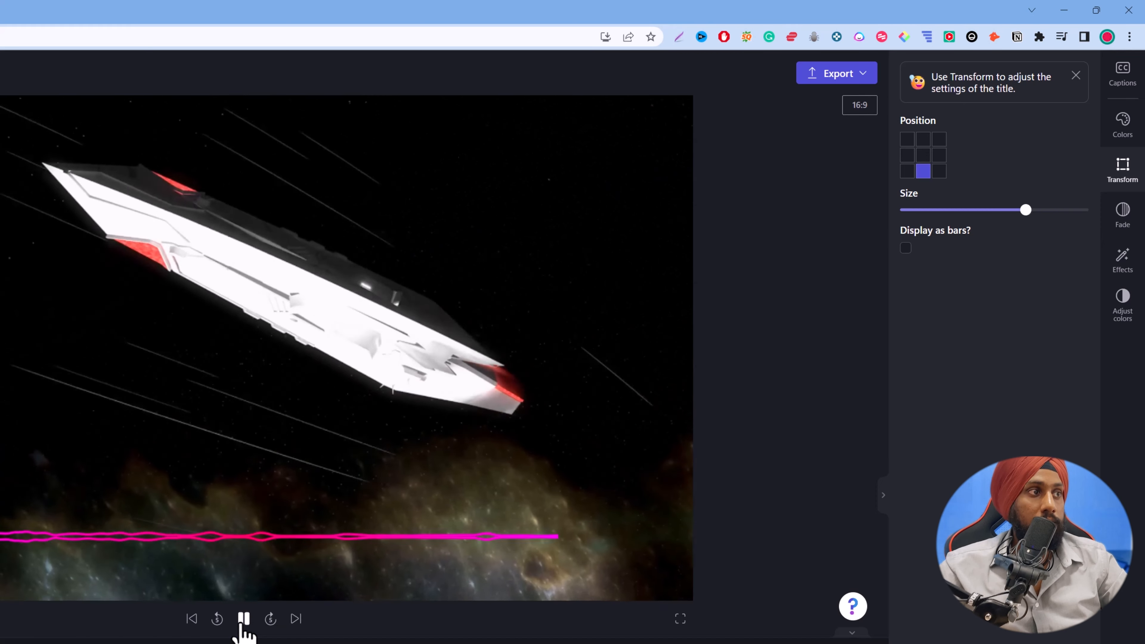
{"action": "left_click", "coordinate": [242, 622]}
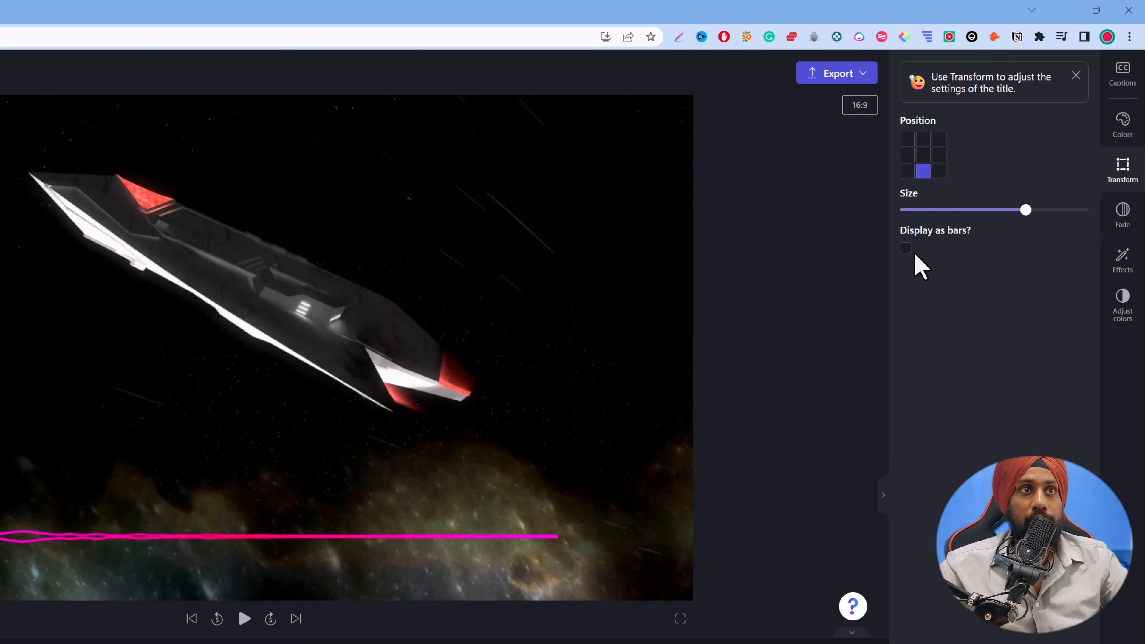
{"action": "left_click", "coordinate": [905, 248]}
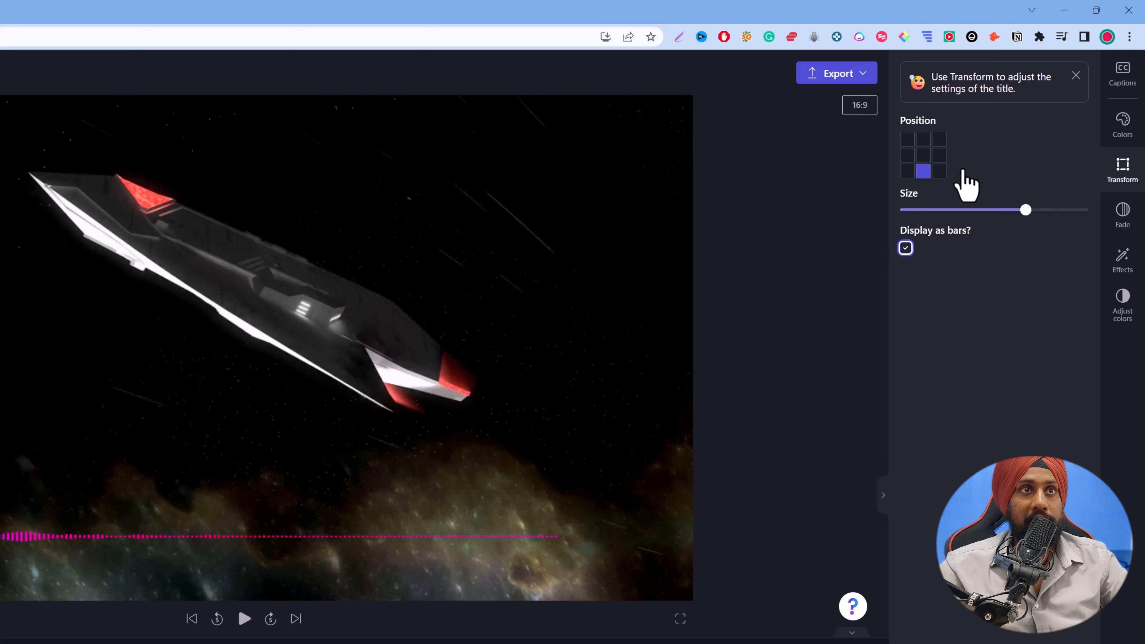
Try the VHS effect on the audio visualizer and reset its effect to None.
{"action": "left_click", "coordinate": [1106, 209]}
{"action": "left_click", "coordinate": [1115, 263]}
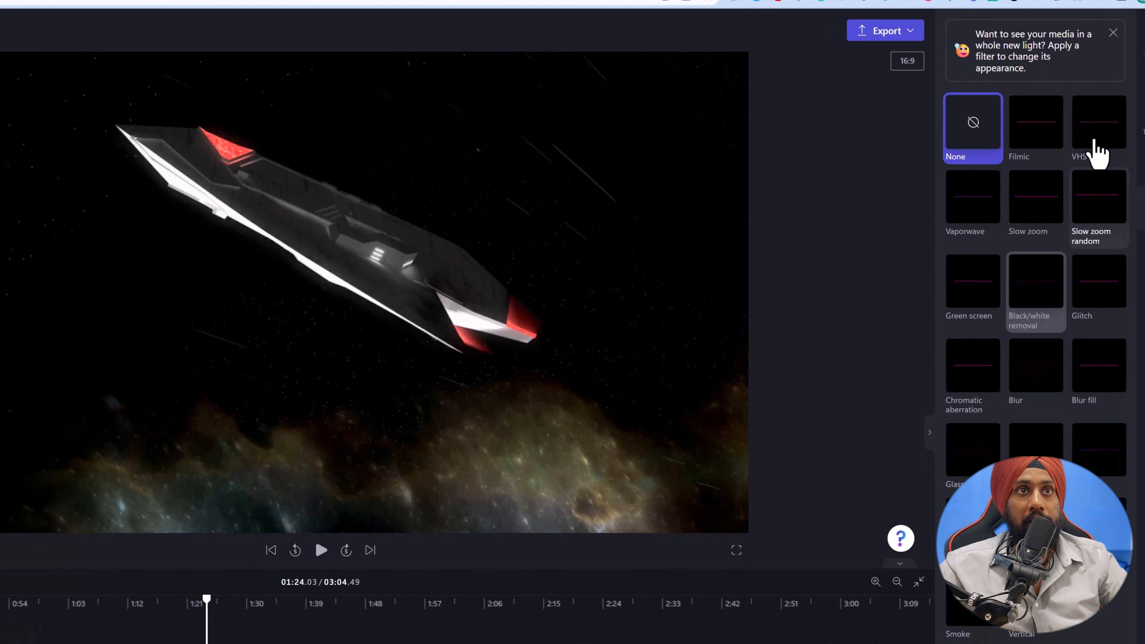
{"action": "left_click", "coordinate": [1059, 189]}
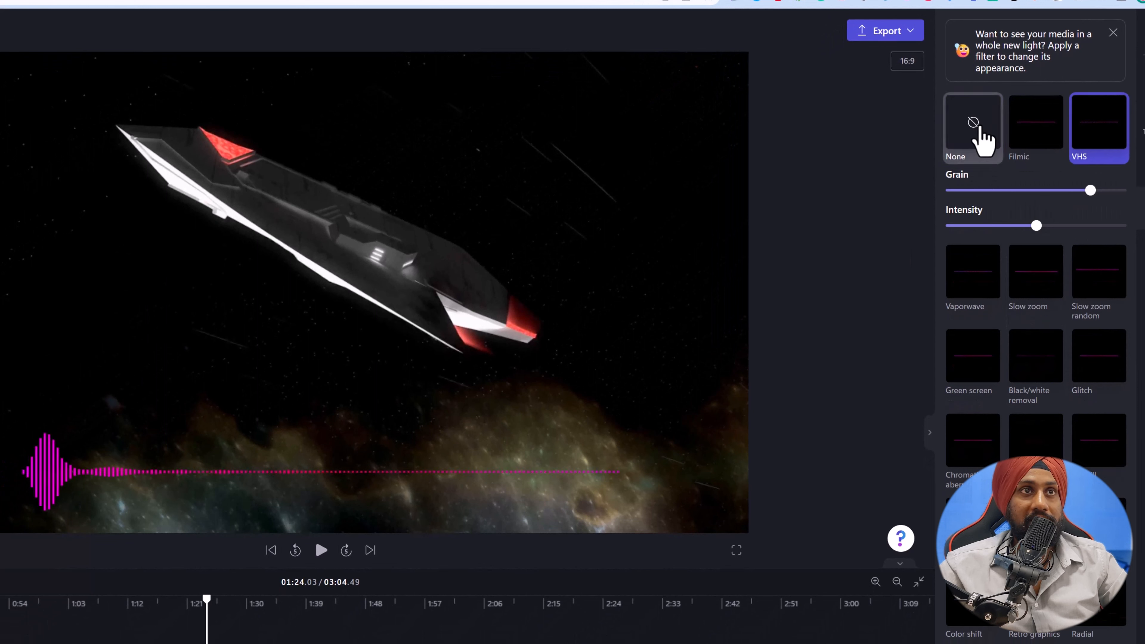
{"action": "left_click", "coordinate": [977, 138]}
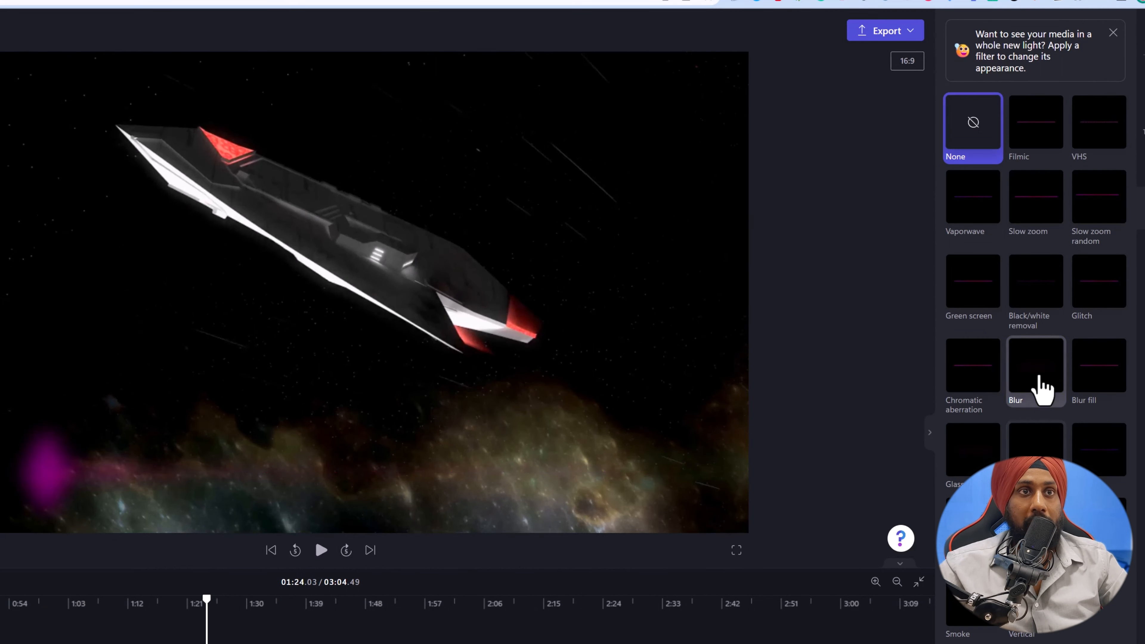
Try the Blur and Blur fill effects on the visualizer, previewing each in playback, and set the effect back to None.
{"action": "left_click", "coordinate": [1037, 389]}
{"action": "left_click", "coordinate": [321, 550]}
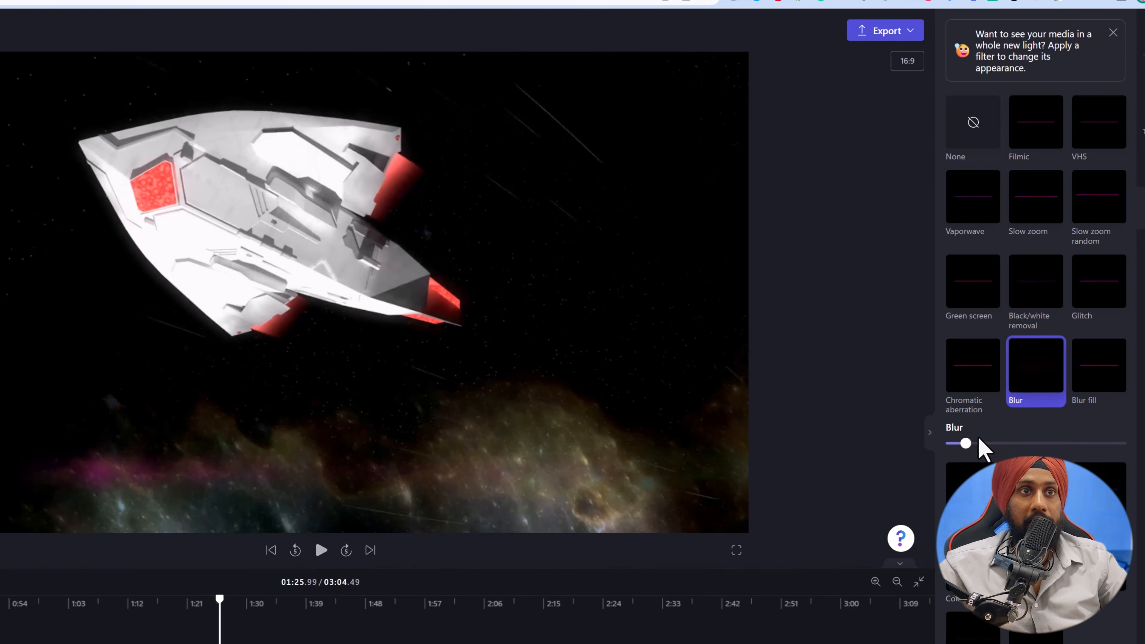
{"action": "left_click", "coordinate": [1098, 390]}
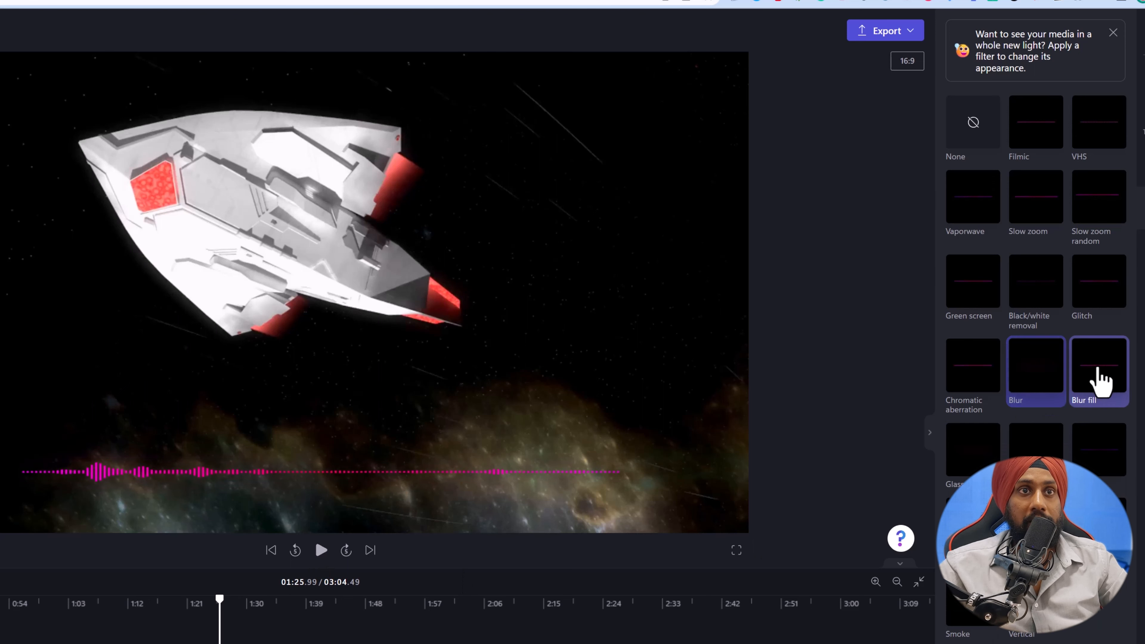
{"action": "left_click", "coordinate": [321, 551]}
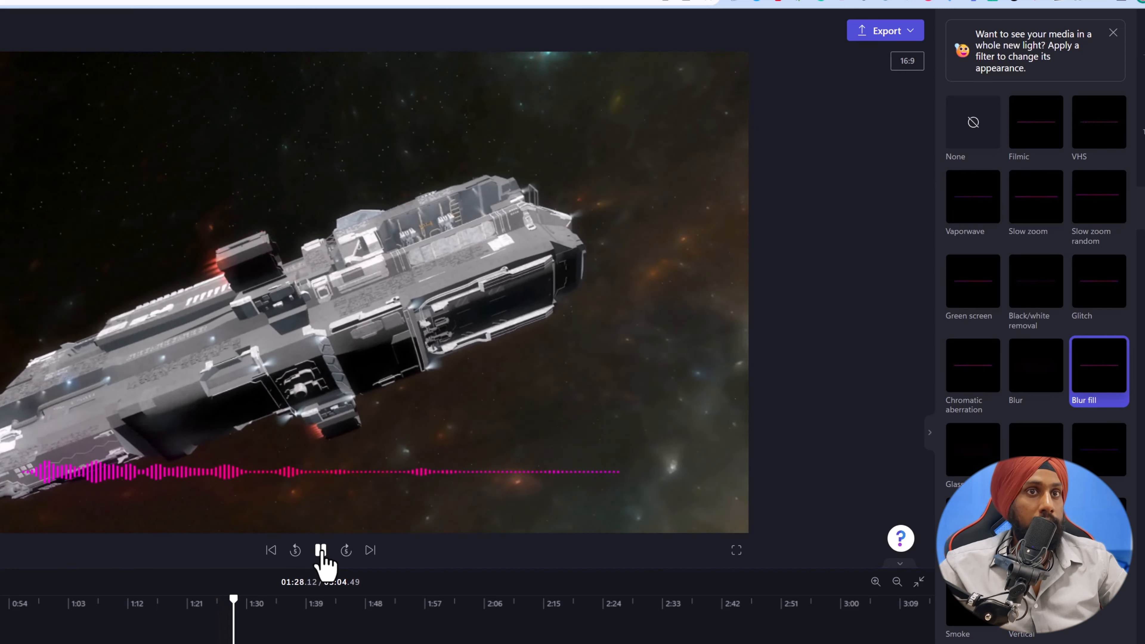
{"action": "left_click", "coordinate": [321, 550]}
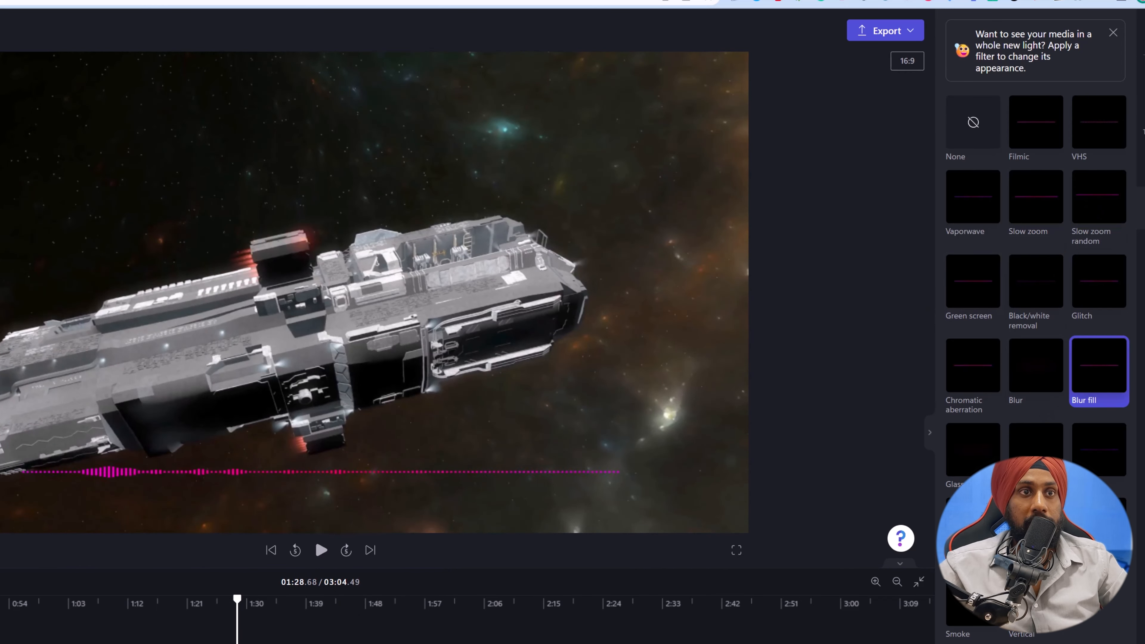
{"action": "left_click", "coordinate": [961, 473]}
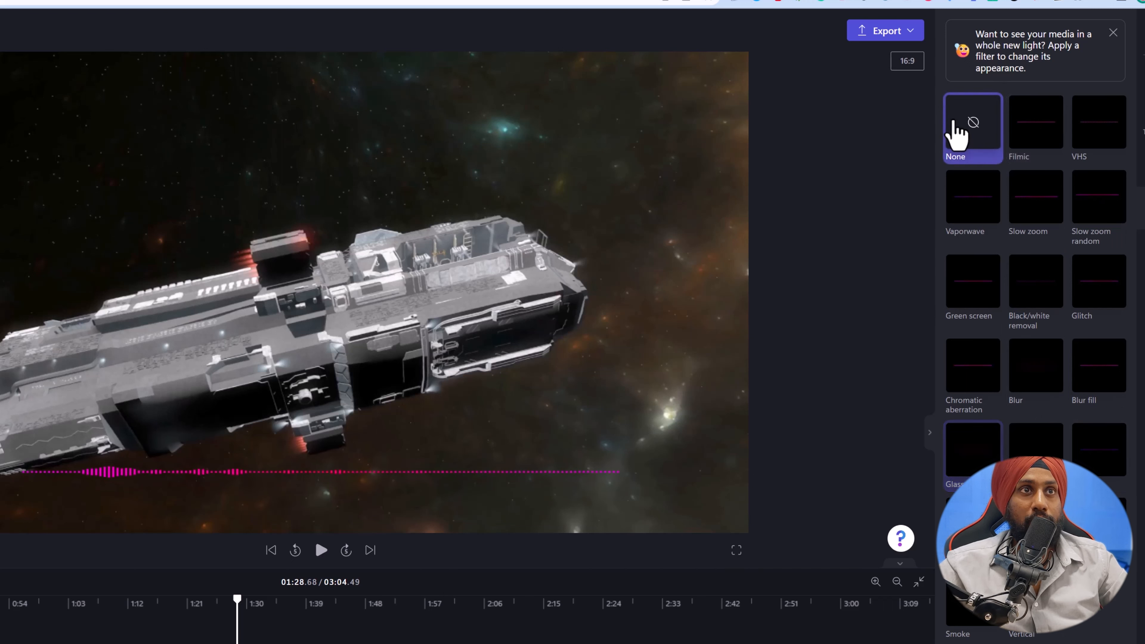
{"action": "left_click", "coordinate": [960, 128]}
Move the playhead to about 2:07, centre the audio visualizer in the frame and raise its size to the maximum.
{"action": "left_click", "coordinate": [1142, 251]}
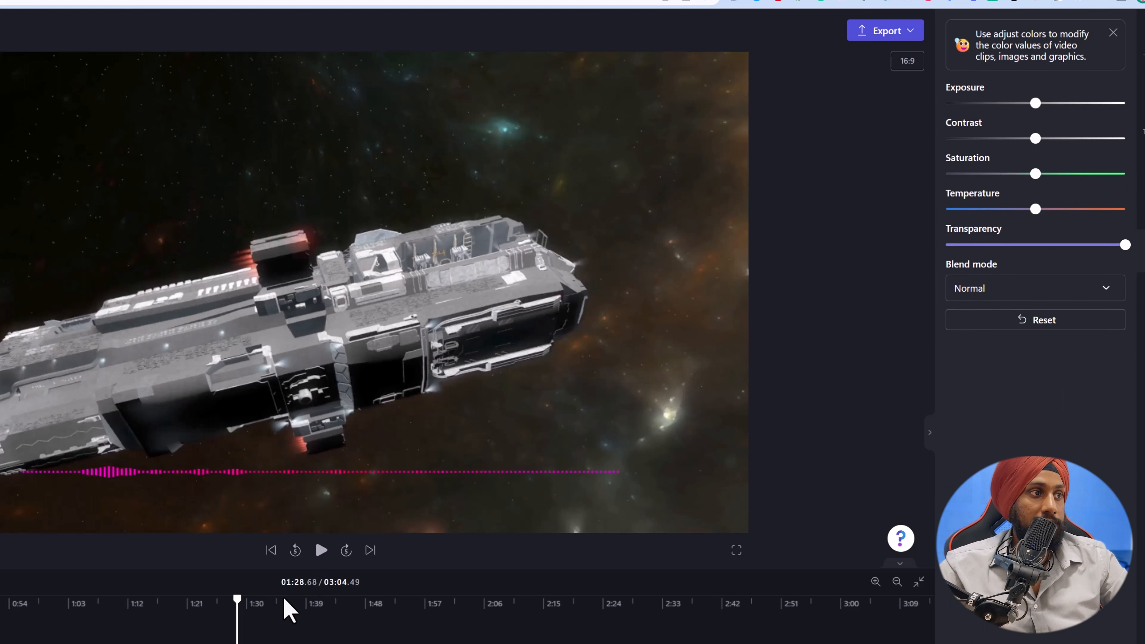
{"action": "left_click_drag", "start_coordinate": [238, 599], "coordinate": [492, 600]}
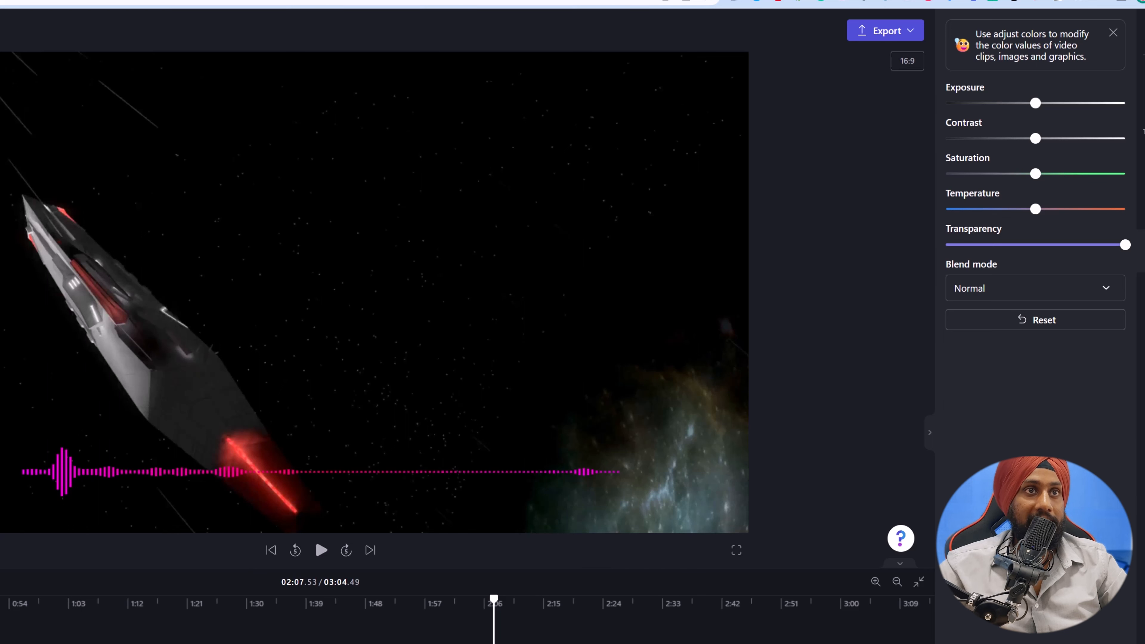
{"action": "left_click", "coordinate": [1142, 164]}
{"action": "left_click", "coordinate": [1142, 145]}
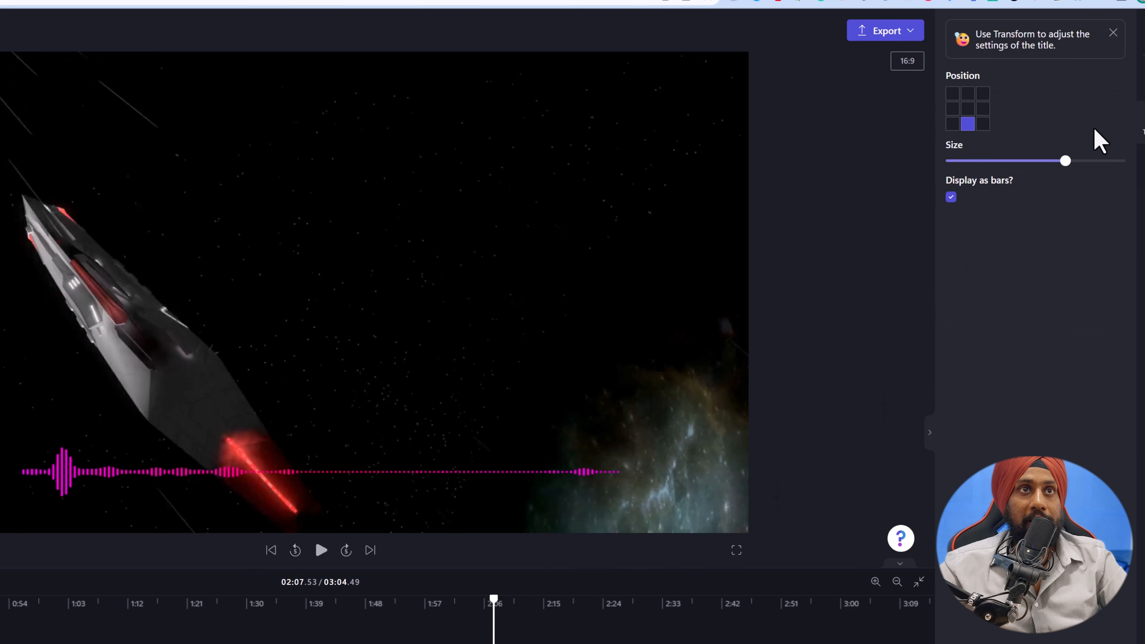
{"action": "left_click", "coordinate": [967, 109]}
{"action": "left_click_drag", "start_coordinate": [1065, 160], "coordinate": [1123, 163]}
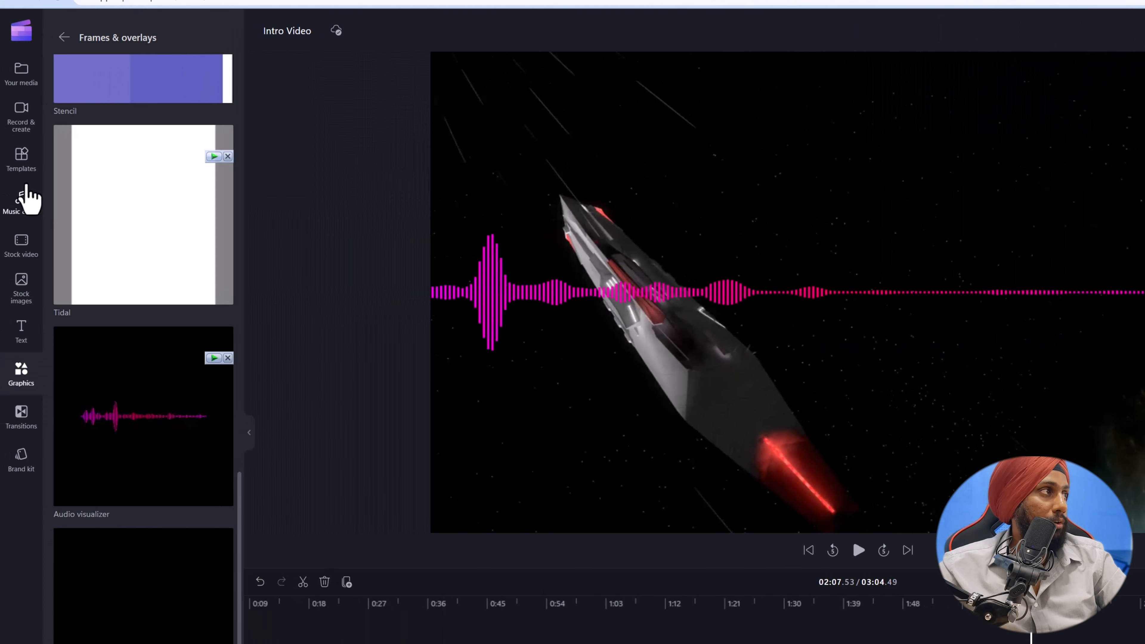
Add the white box with right outline circle embellishment from the Squares & rectangles shapes to the timeline at the playhead.
{"action": "left_click", "coordinate": [21, 383]}
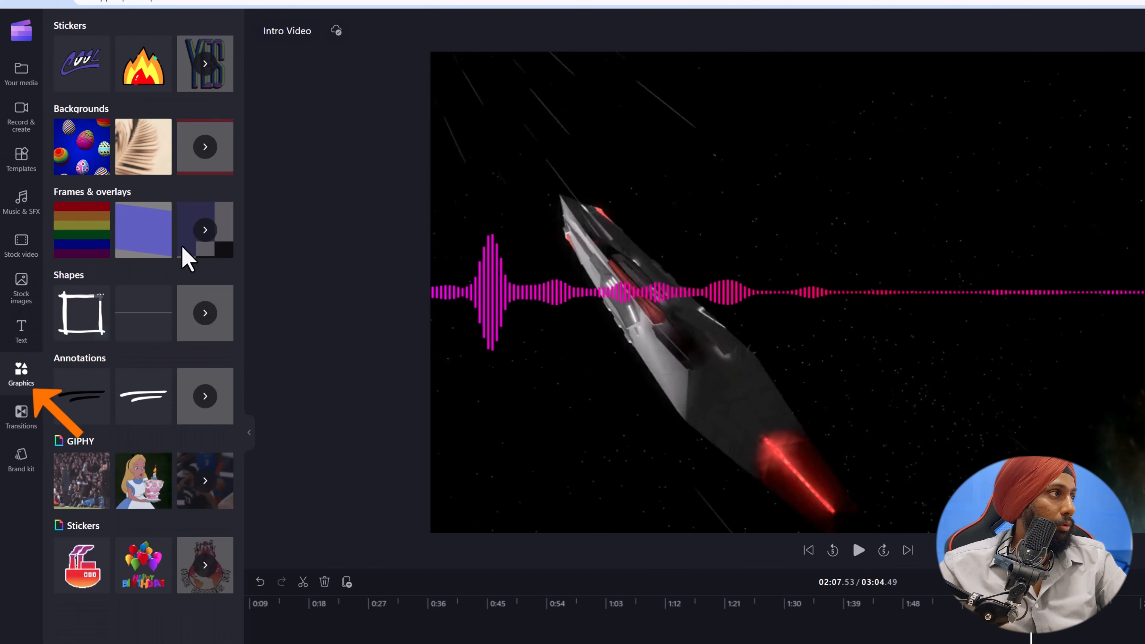
{"action": "left_click", "coordinate": [209, 323]}
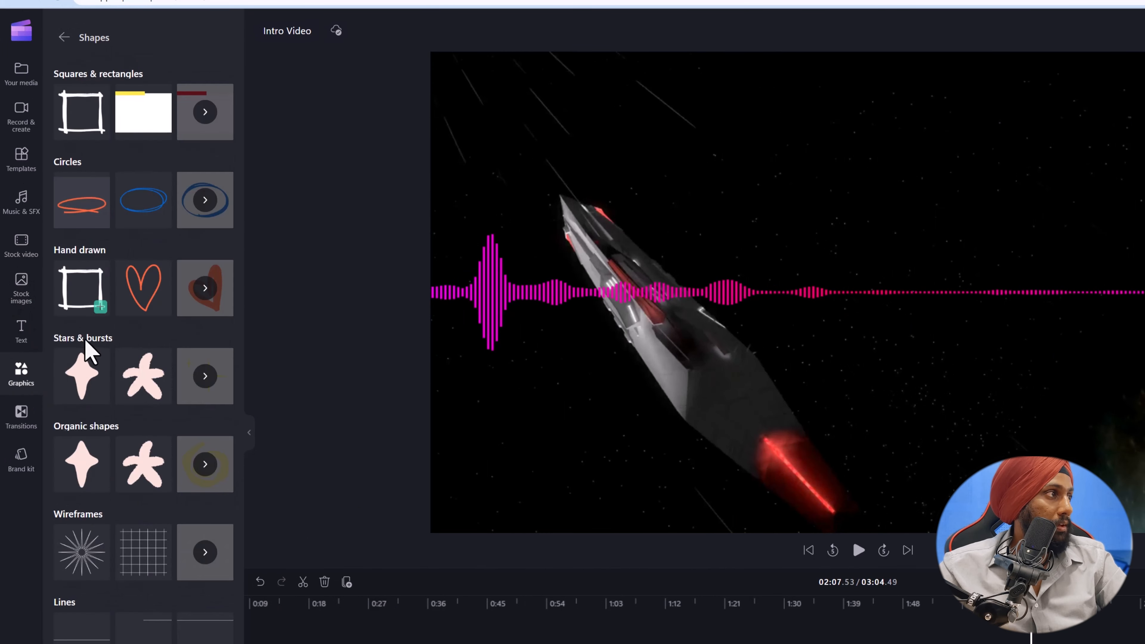
{"action": "mouse_move", "coordinate": [105, 281]}
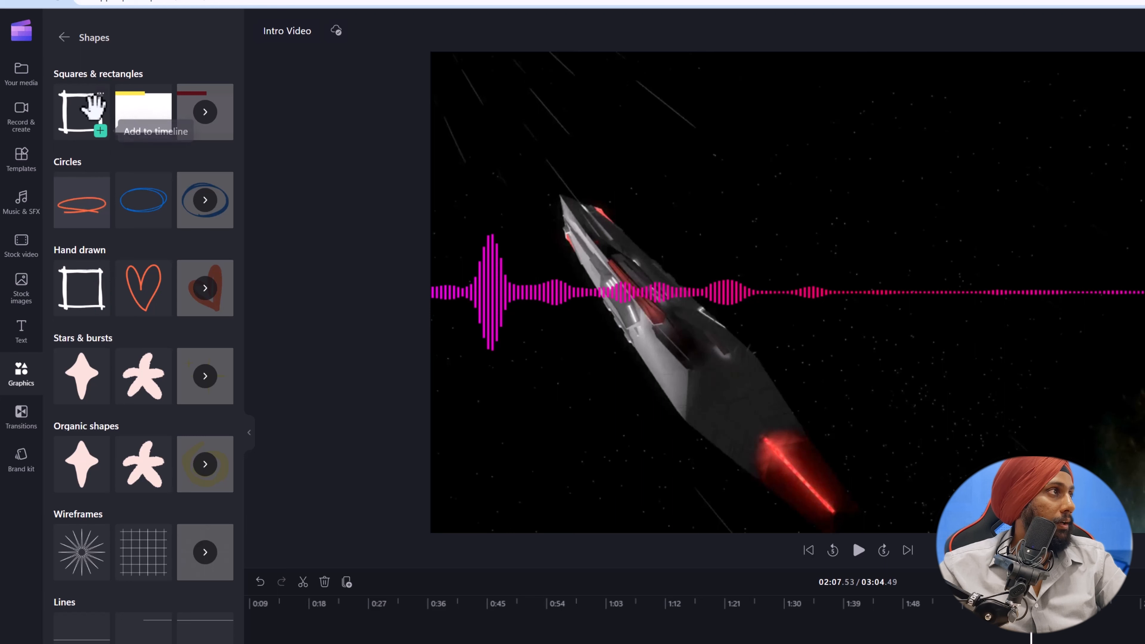
{"action": "left_click", "coordinate": [202, 117]}
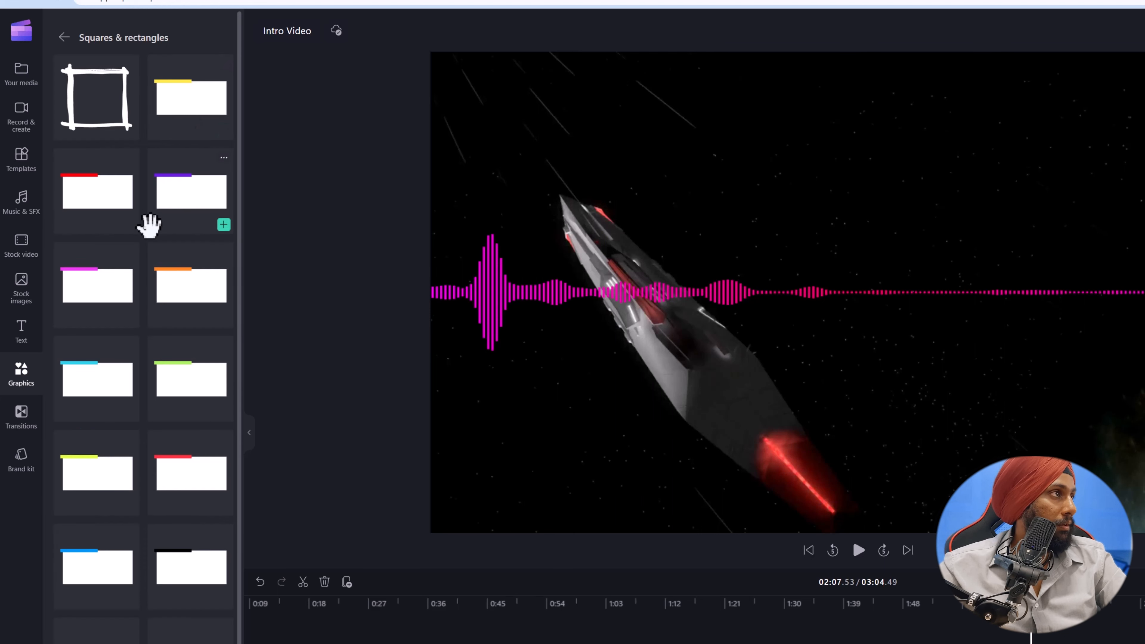
{"action": "scroll", "coordinate": [153, 270], "scroll_direction": "down", "scroll_amount": 5}
{"action": "left_click", "coordinate": [95, 618]}
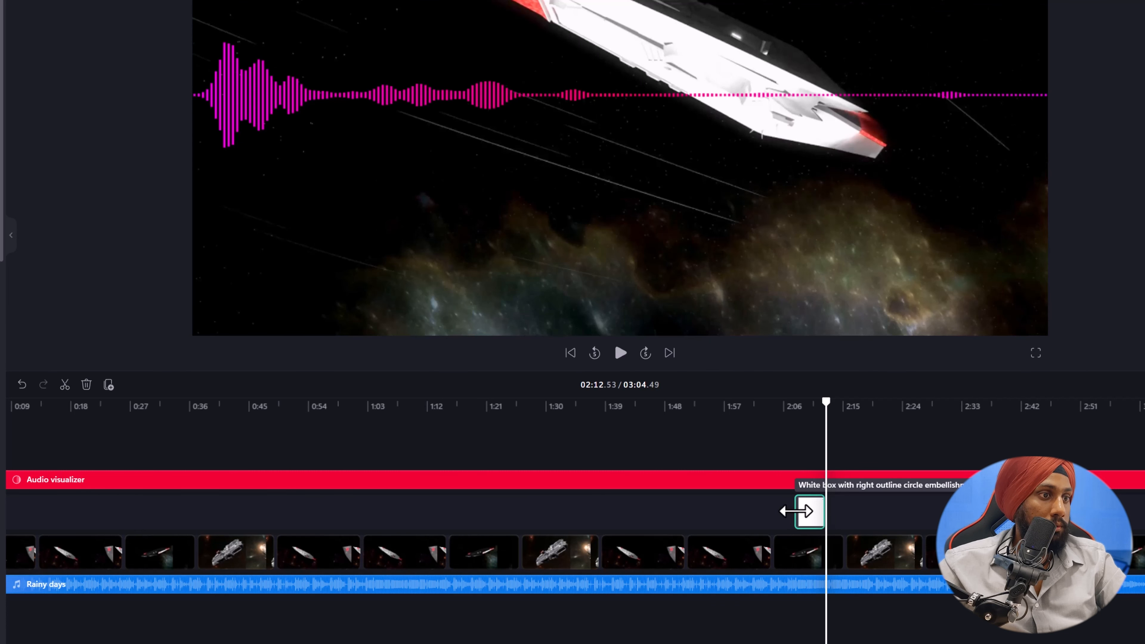
Stretch the white box clip in both directions so it runs along the full length of the music.
{"action": "left_click", "coordinate": [802, 511]}
{"action": "left_click_drag", "start_coordinate": [725, 511], "coordinate": [19, 514]}
{"action": "left_click_drag", "start_coordinate": [907, 512], "coordinate": [1141, 506]}
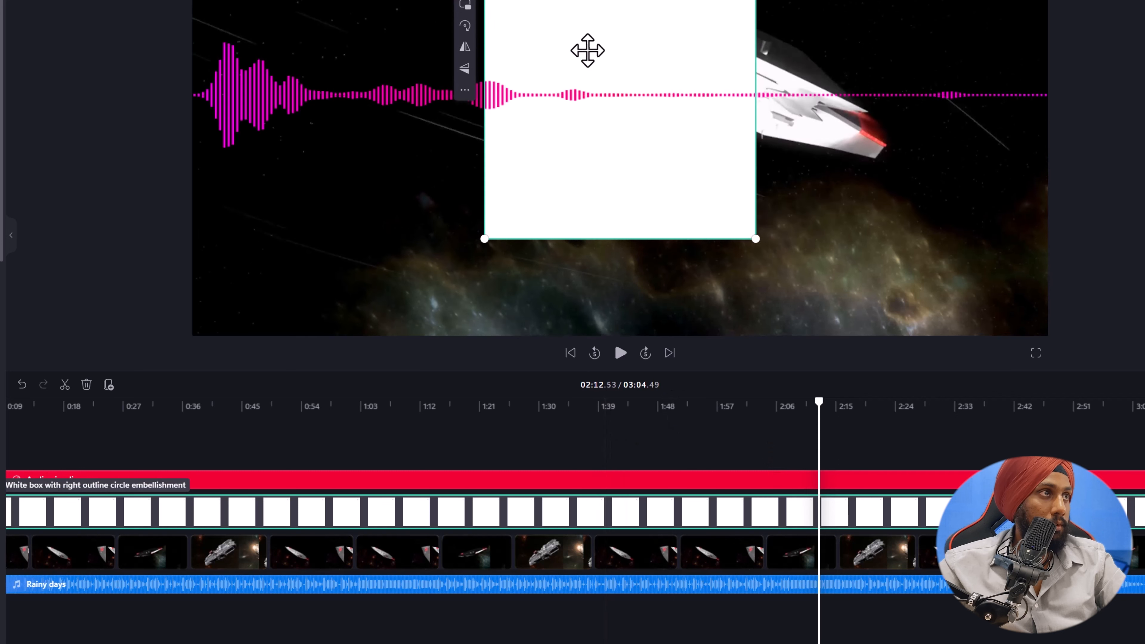
Enlarge and reposition the white box in the preview until it covers the whole frame behind the visualizer.
{"action": "left_click_drag", "start_coordinate": [756, 0], "coordinate": [907, 0]}
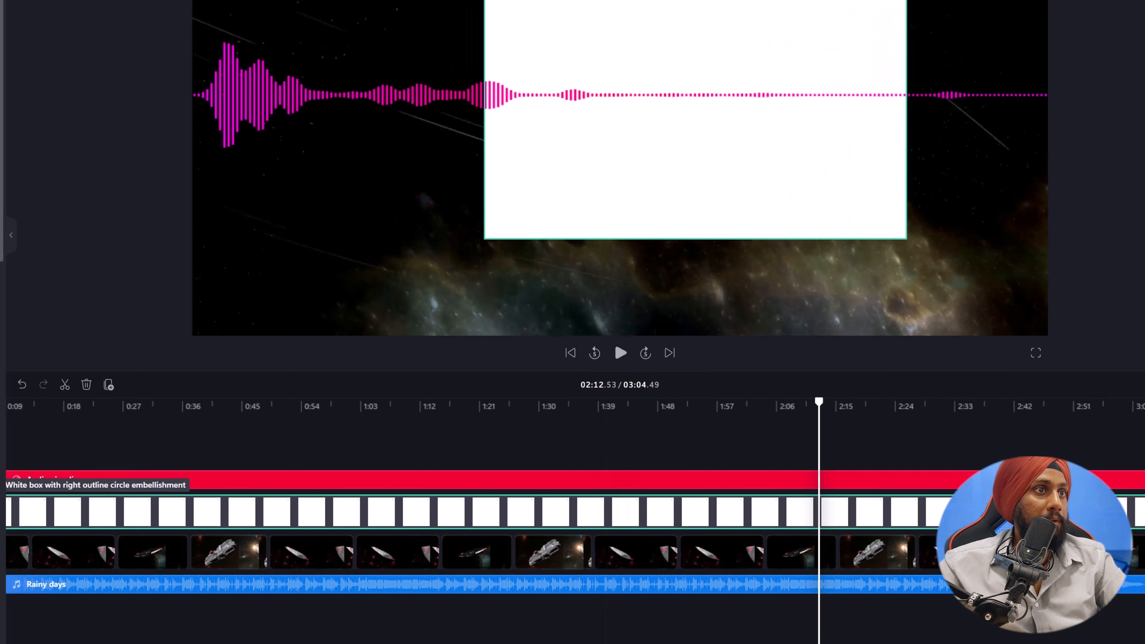
{"action": "left_click_drag", "start_coordinate": [907, 238], "coordinate": [1118, 463]}
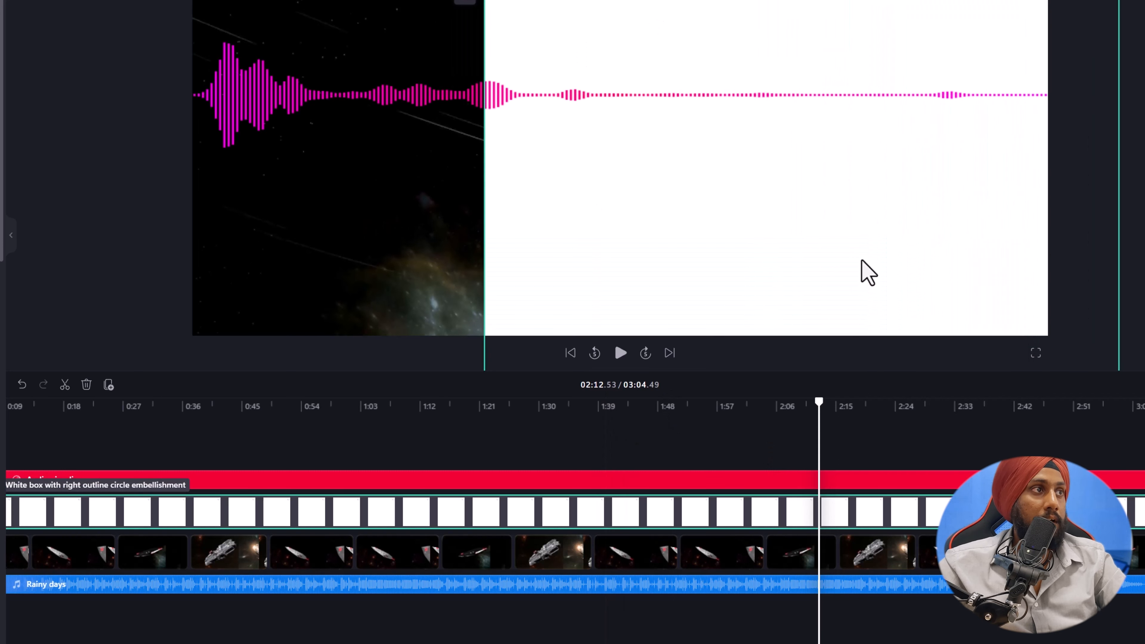
{"action": "left_click_drag", "start_coordinate": [488, 5], "coordinate": [171, 156]}
{"action": "left_click_drag", "start_coordinate": [805, 0], "coordinate": [962, 0]}
{"action": "left_click_drag", "start_coordinate": [879, 199], "coordinate": [909, 84]}
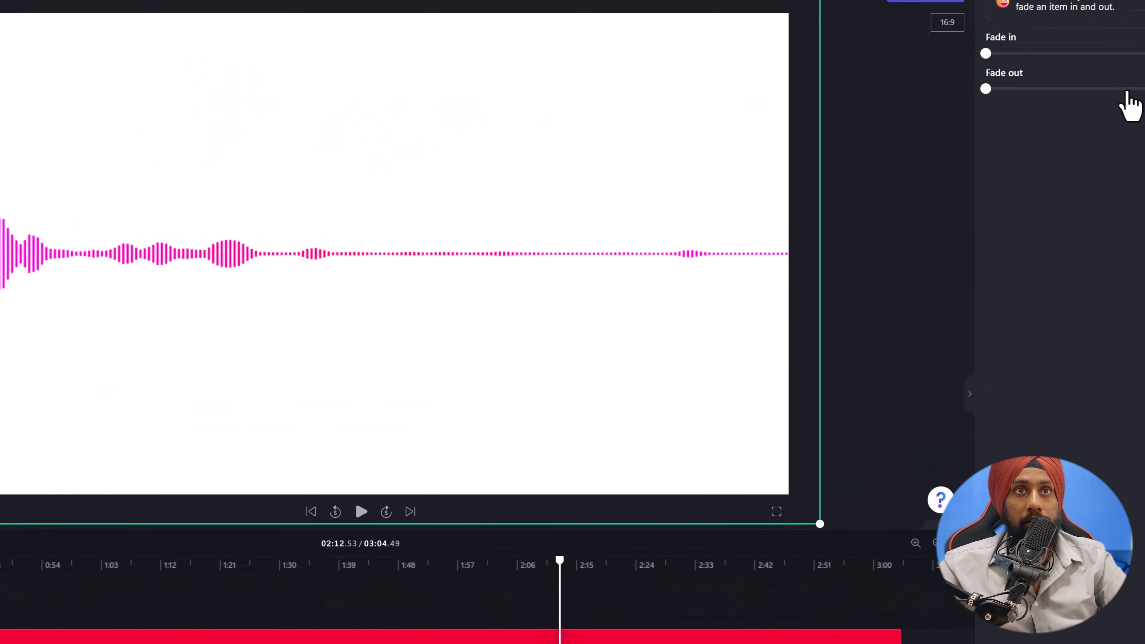
Turn the white box black by lowering its exposure to the minimum, and reduce its transparency setting to about two thirds.
{"action": "left_click", "coordinate": [1123, 215]}
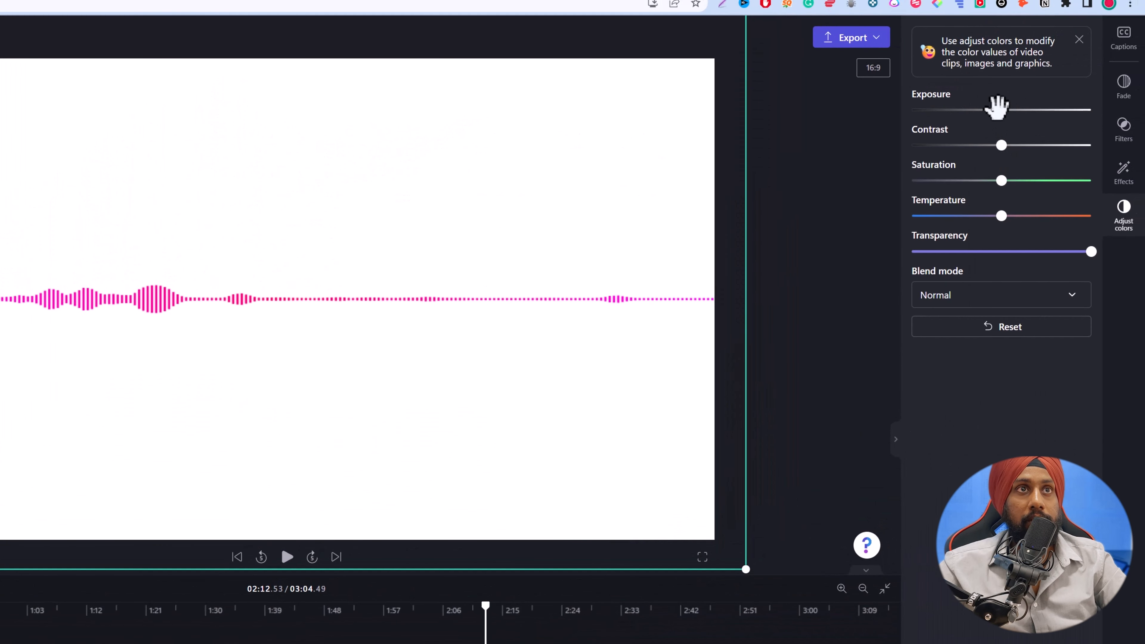
{"action": "left_click_drag", "start_coordinate": [998, 110], "coordinate": [911, 111]}
{"action": "left_click", "coordinate": [1031, 300]}
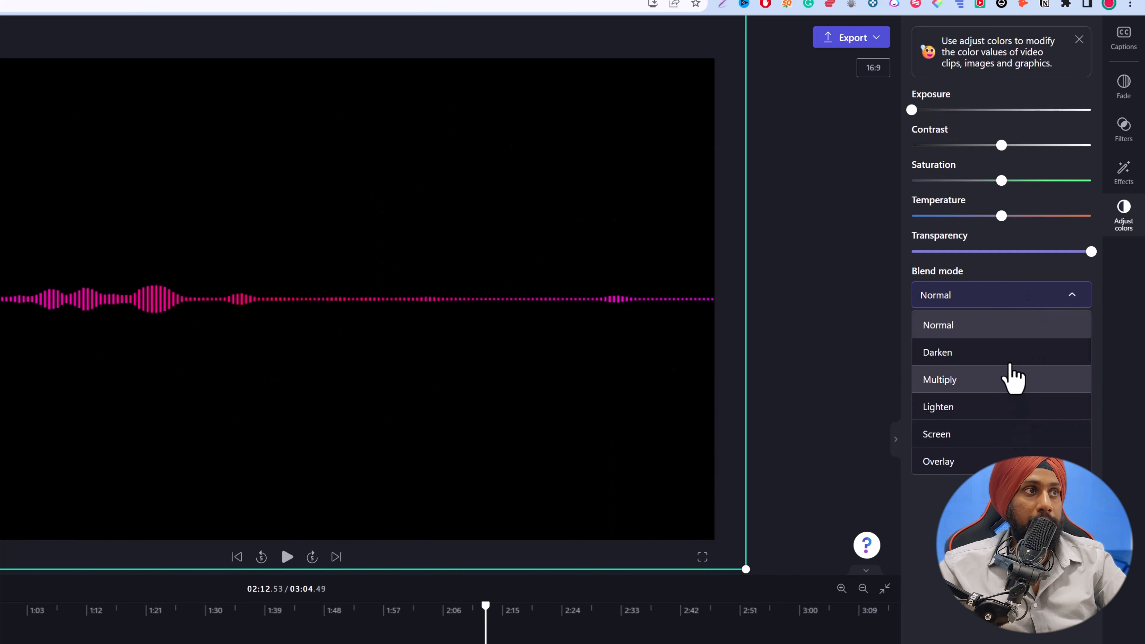
{"action": "left_click", "coordinate": [1023, 501]}
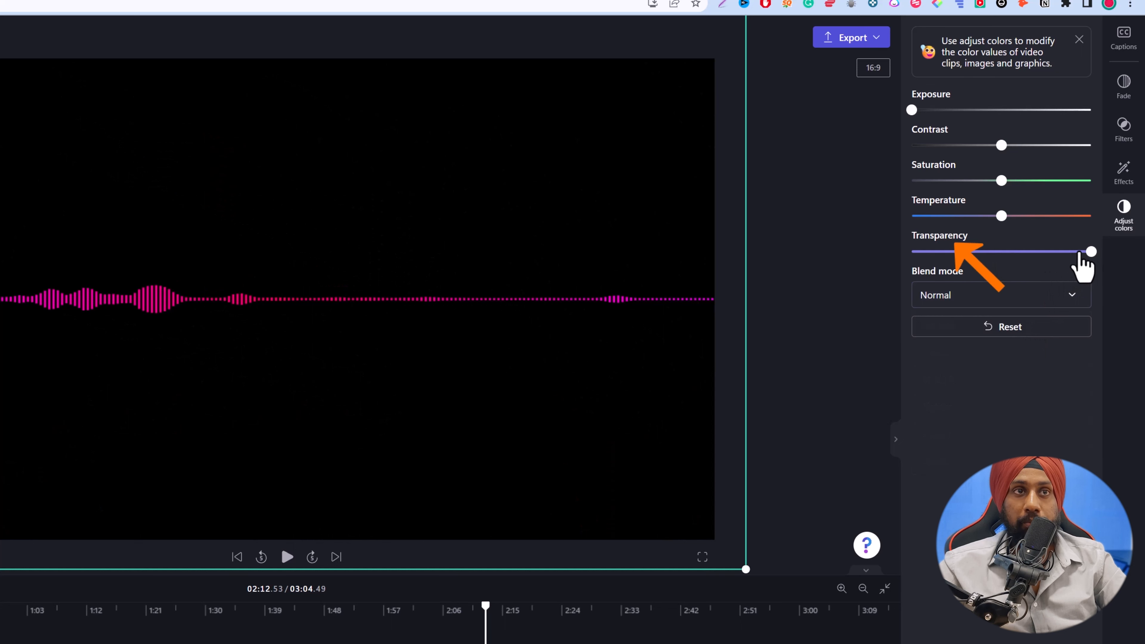
{"action": "left_click_drag", "start_coordinate": [1091, 247], "coordinate": [1028, 256]}
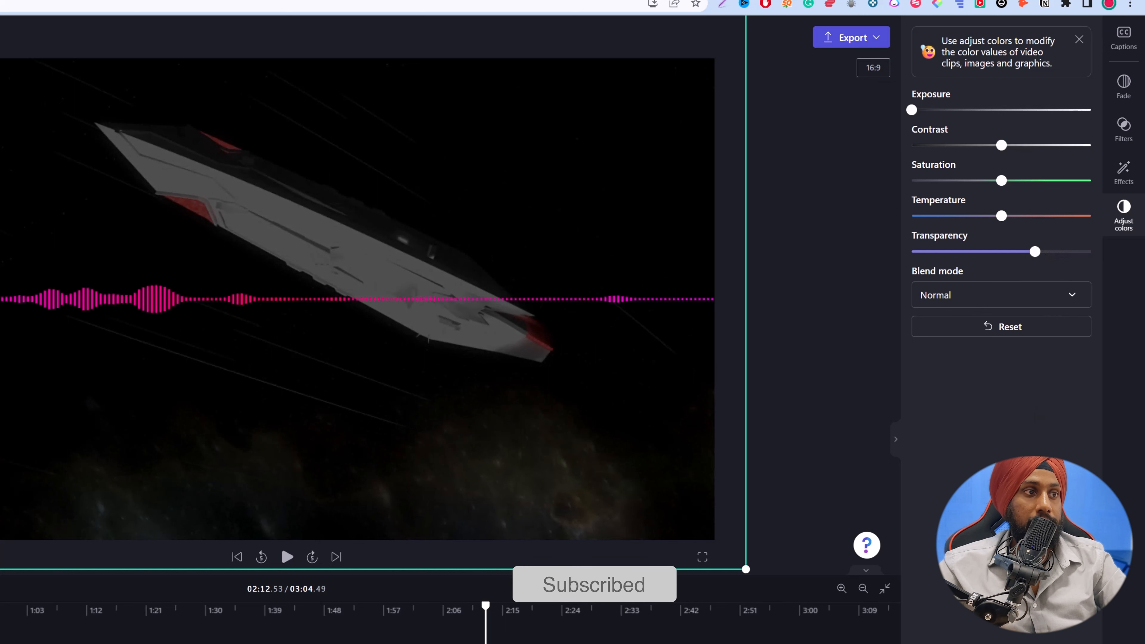
Play a short stretch of the video from about 1:11 to preview the darkened spaceship footage behind the visualizer.
{"action": "left_click", "coordinate": [118, 610]}
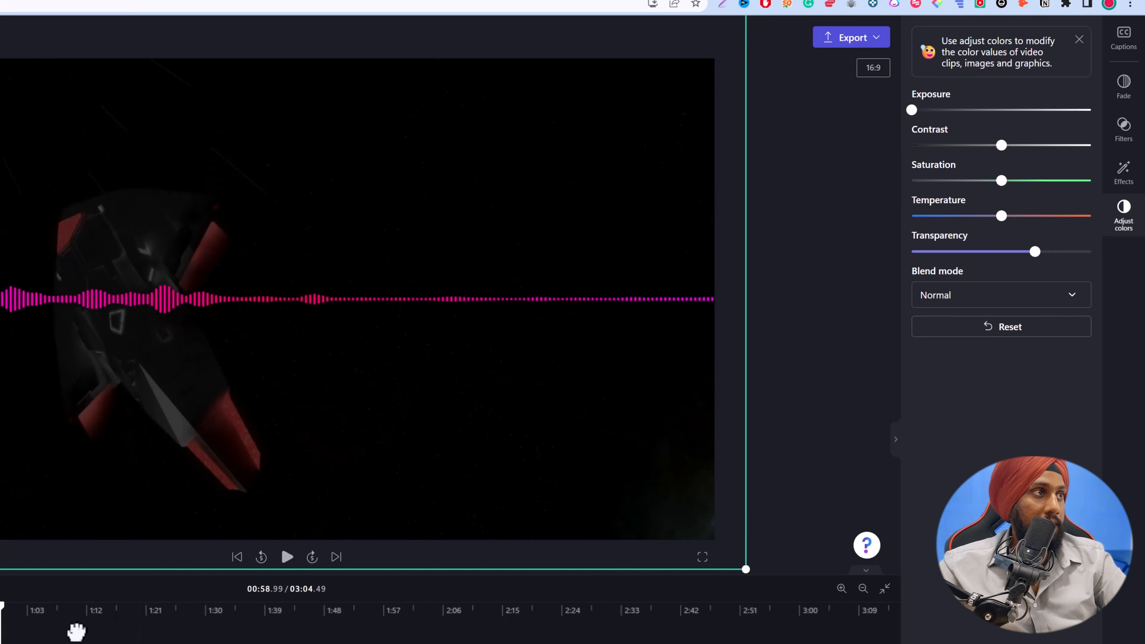
{"action": "left_click", "coordinate": [76, 631]}
{"action": "left_click", "coordinate": [287, 557]}
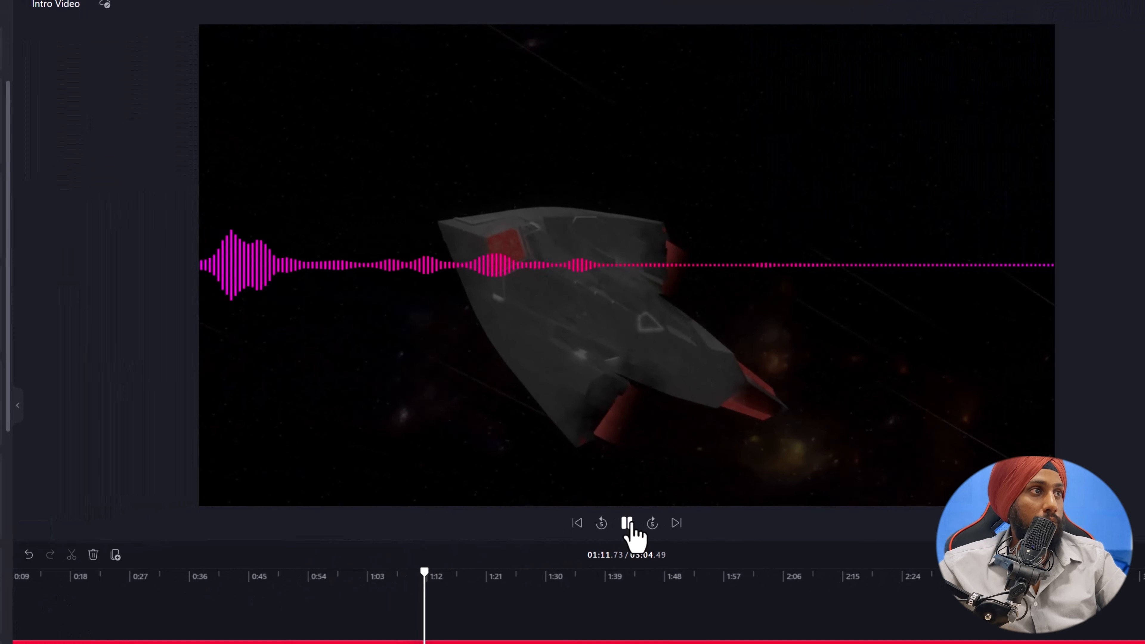
{"action": "left_click", "coordinate": [628, 524]}
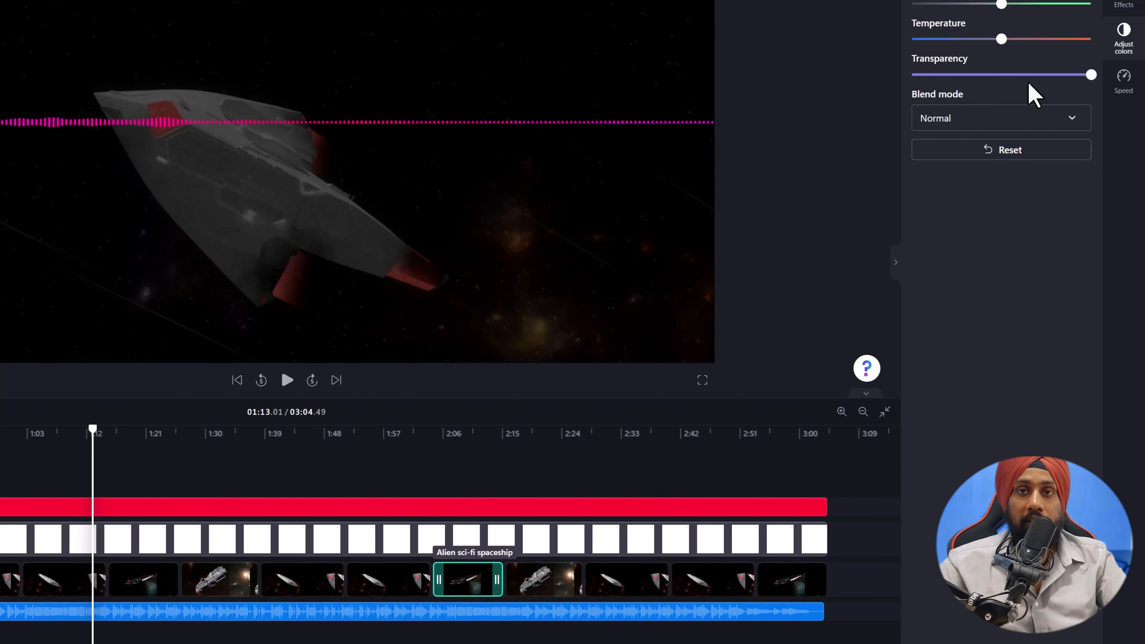
Move the playhead to about 2:10, try a lower transparency setting on the Alien sci-fi spaceship clip, and restore it to the maximum.
{"action": "left_click", "coordinate": [474, 434]}
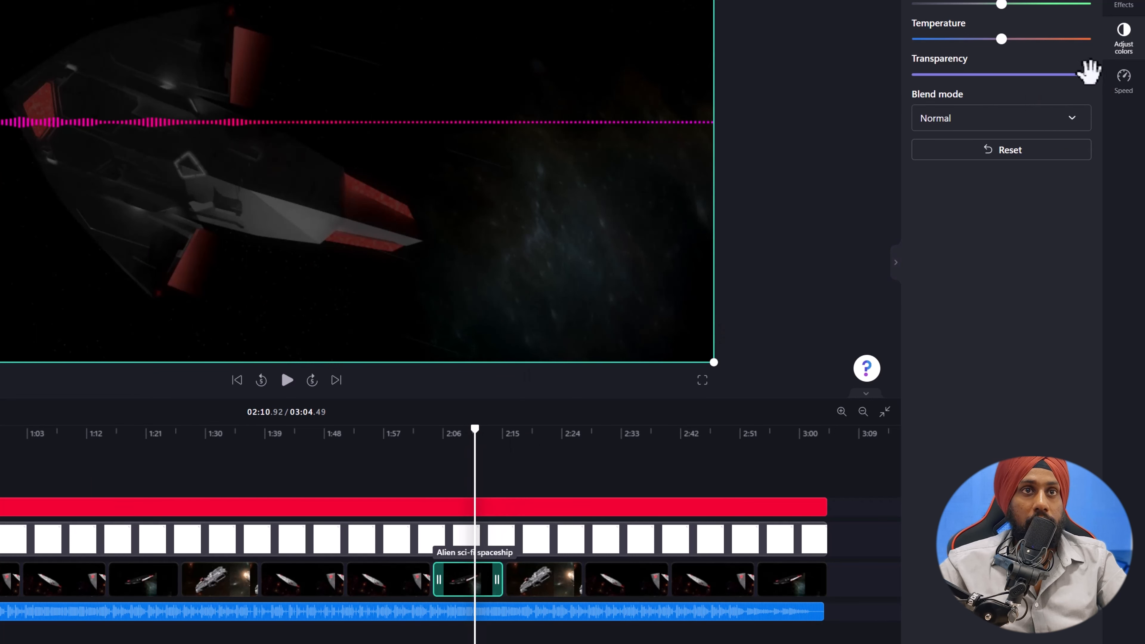
{"action": "left_click_drag", "start_coordinate": [1092, 74], "coordinate": [984, 80]}
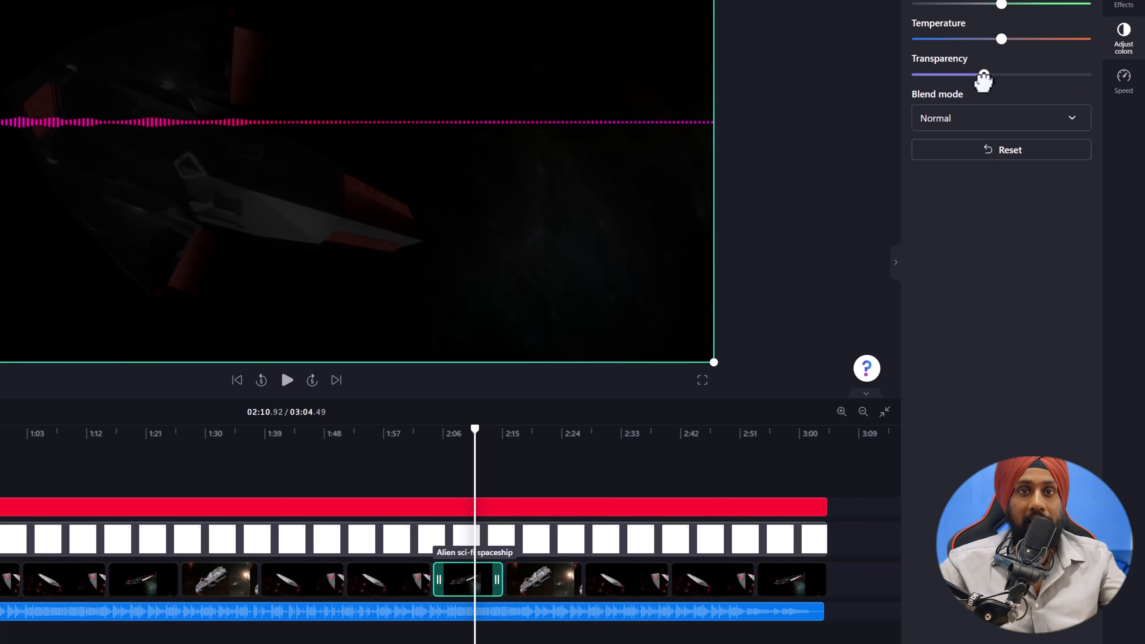
{"action": "left_click_drag", "start_coordinate": [984, 80], "coordinate": [1091, 77]}
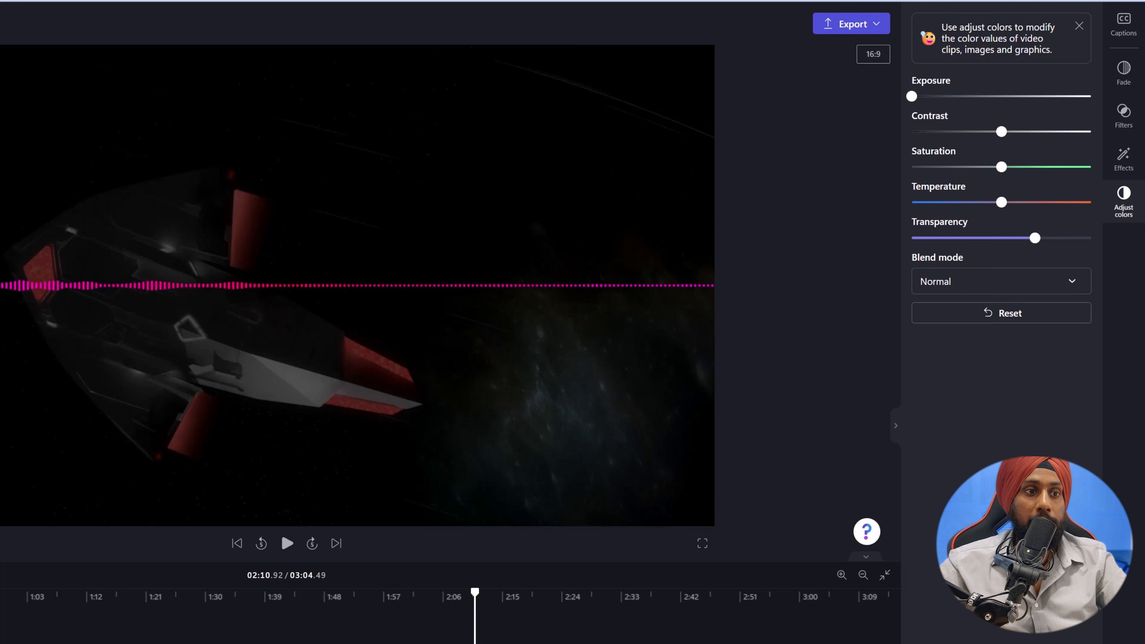
Compare the colour adjustments of a spaceship clip with those of the box overlay, leaving the overlay selected.
{"action": "left_click", "coordinate": [631, 642]}
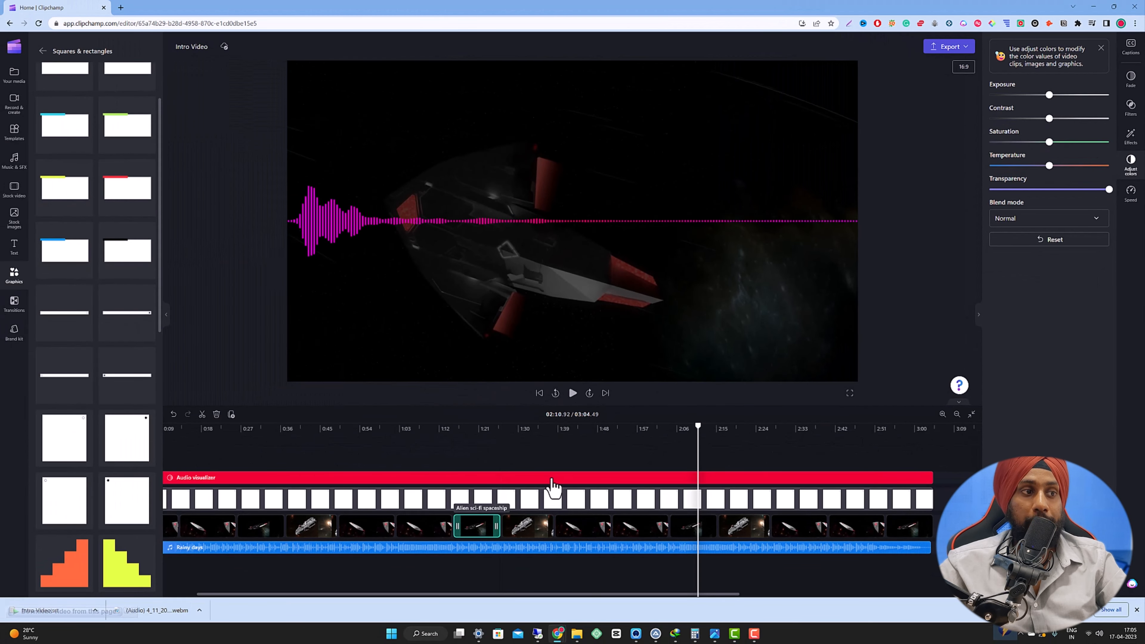
{"action": "left_click", "coordinate": [708, 498]}
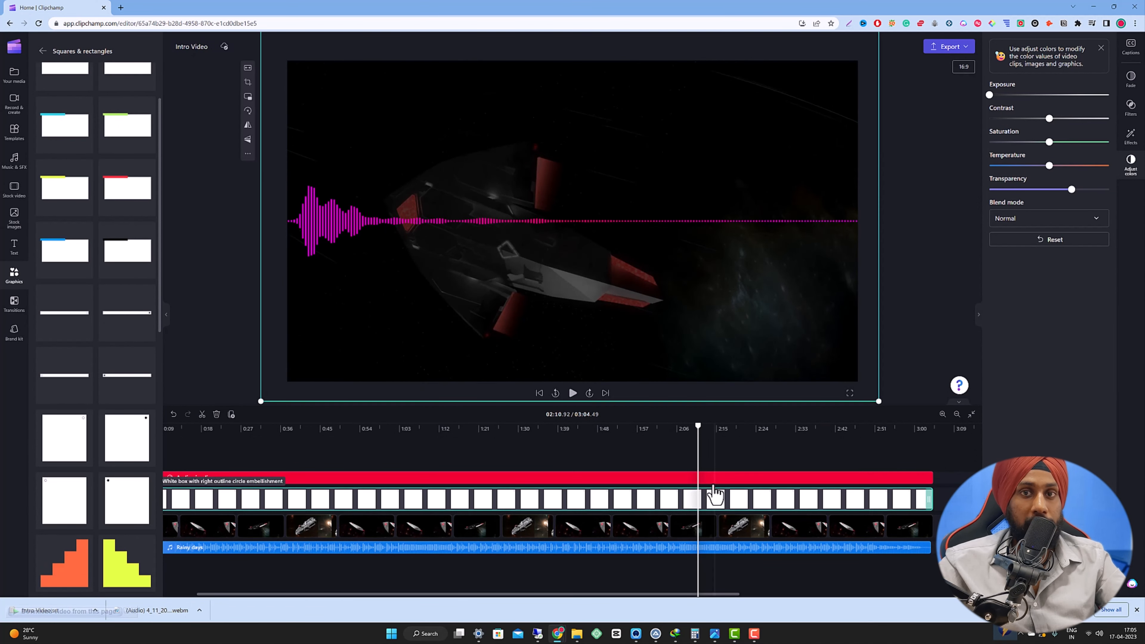